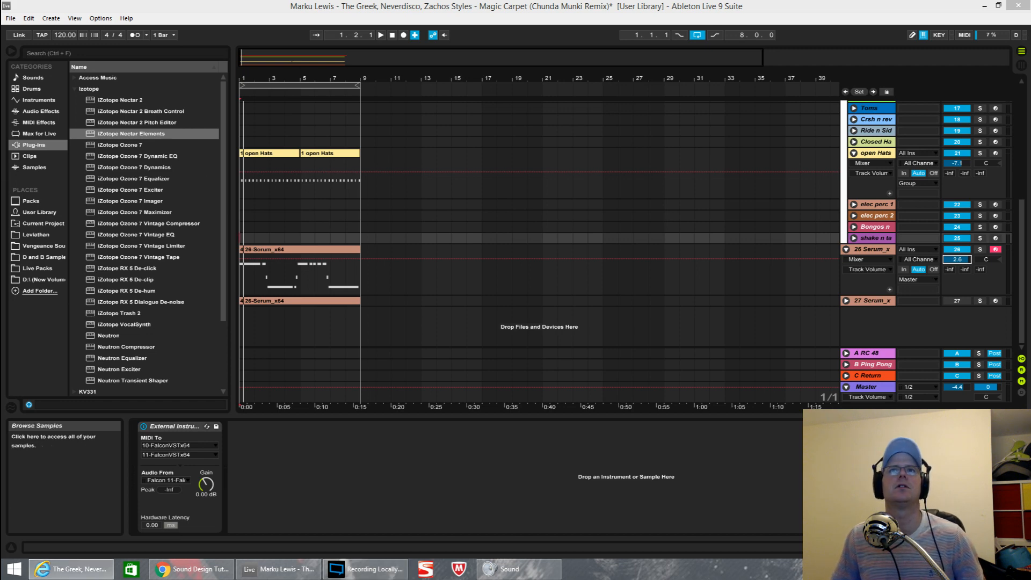
- Switch to the browser to view the Magic Carpet (Chunda Munki Remix) reference video on YouTube, and minimise it
{"action": "left_click", "coordinate": [71, 569]}
{"action": "left_click_drag", "start_coordinate": [354, 159], "coordinate": [360, 47]}
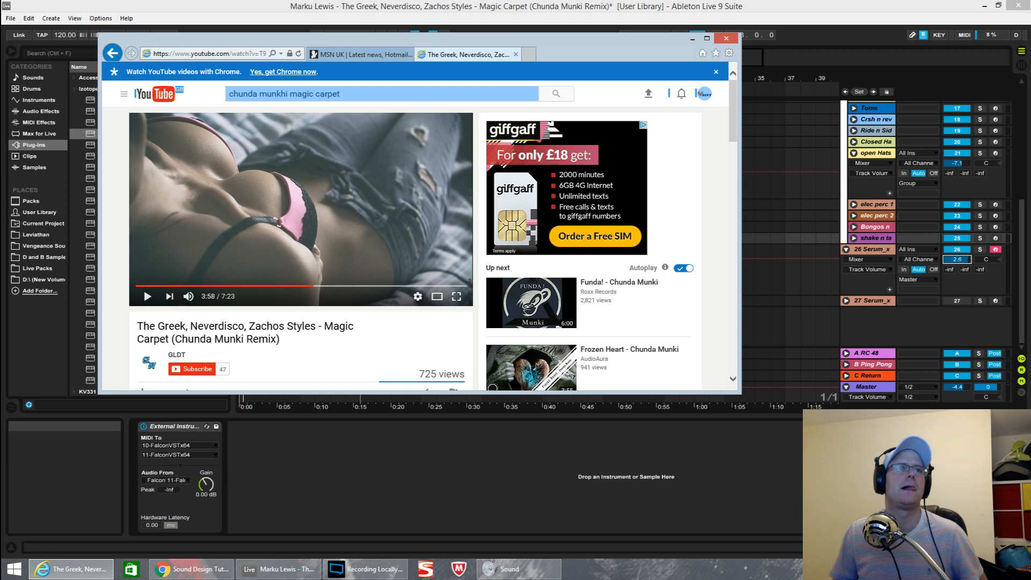
{"action": "key", "text": "alt+Tab"}
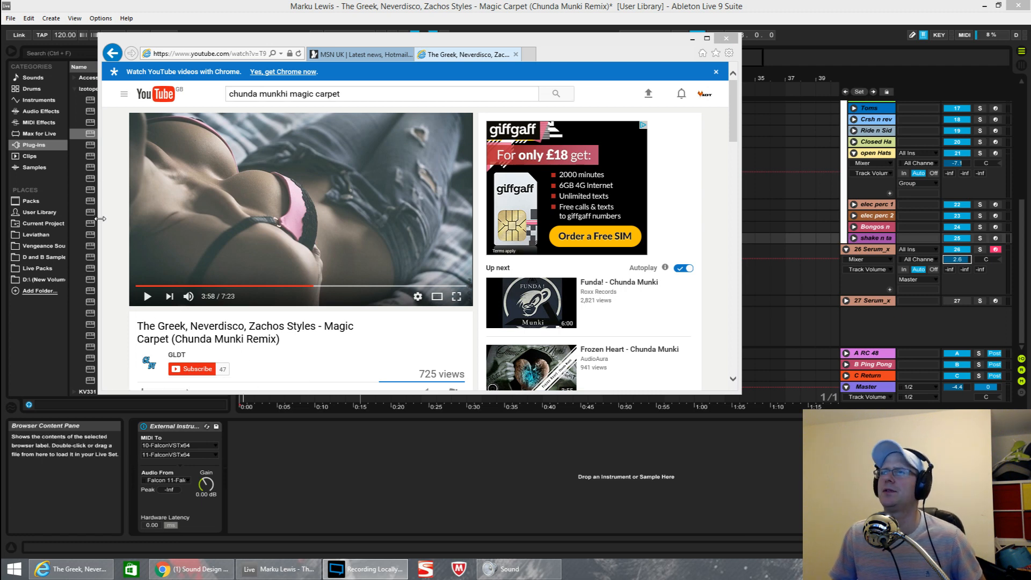
{"action": "left_click_drag", "start_coordinate": [595, 48], "coordinate": [539, 57]}
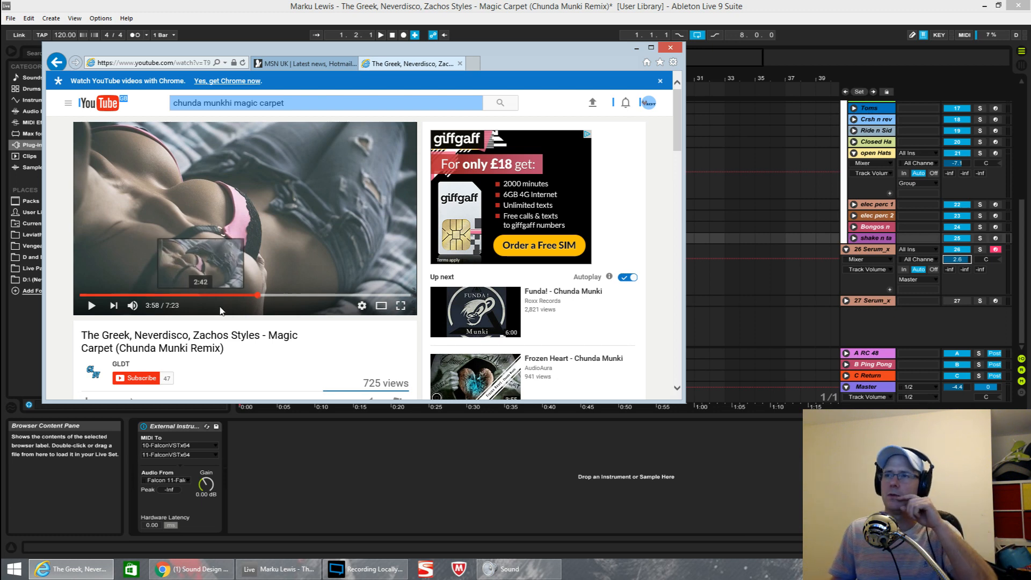
{"action": "left_click", "coordinate": [636, 49]}
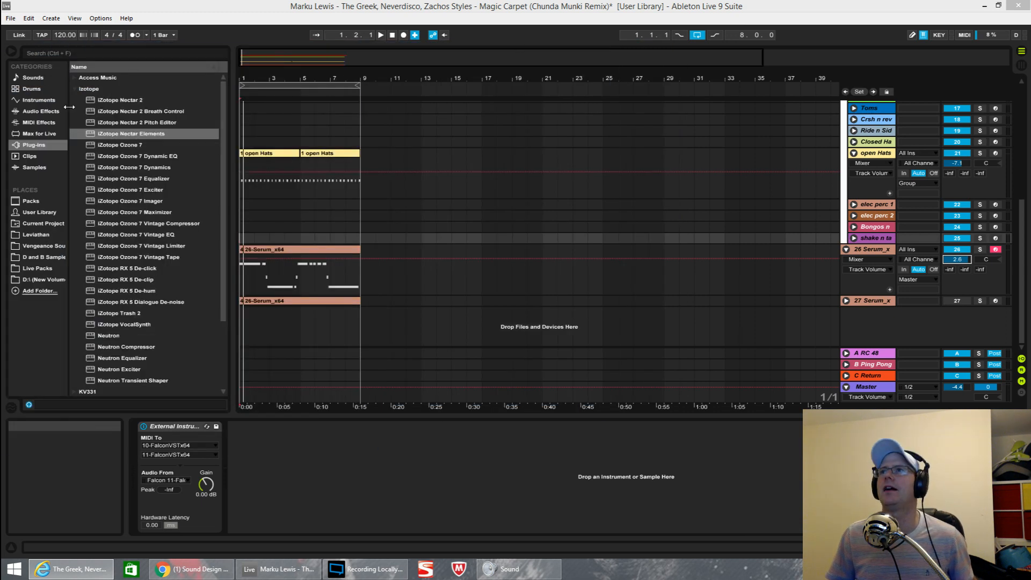
- Play the eight-bar arrangement loop with all tracks audible, and stop playback
{"action": "left_click", "coordinate": [386, 36]}
{"action": "key", "text": "space"}
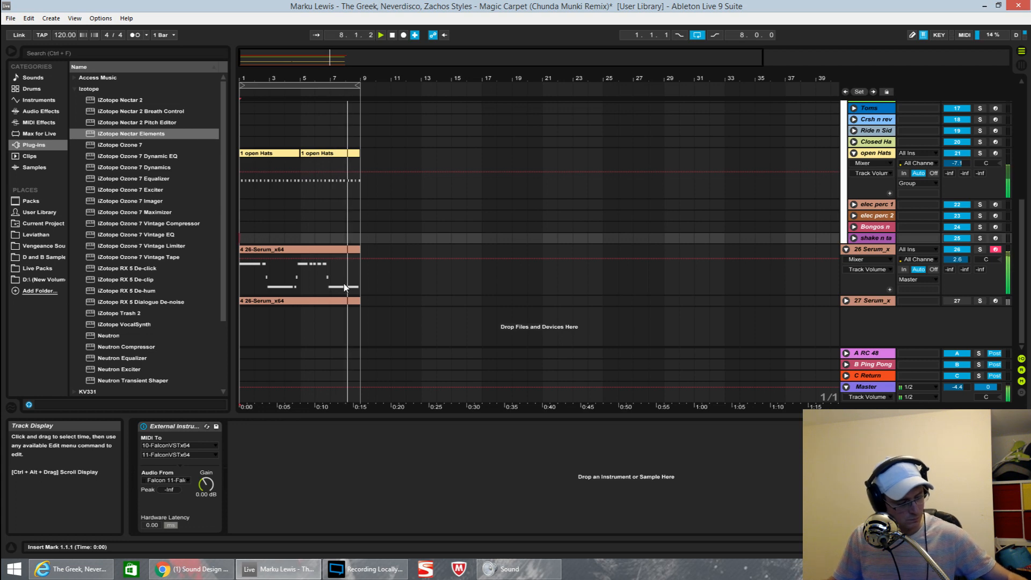
{"action": "key", "text": "space"}
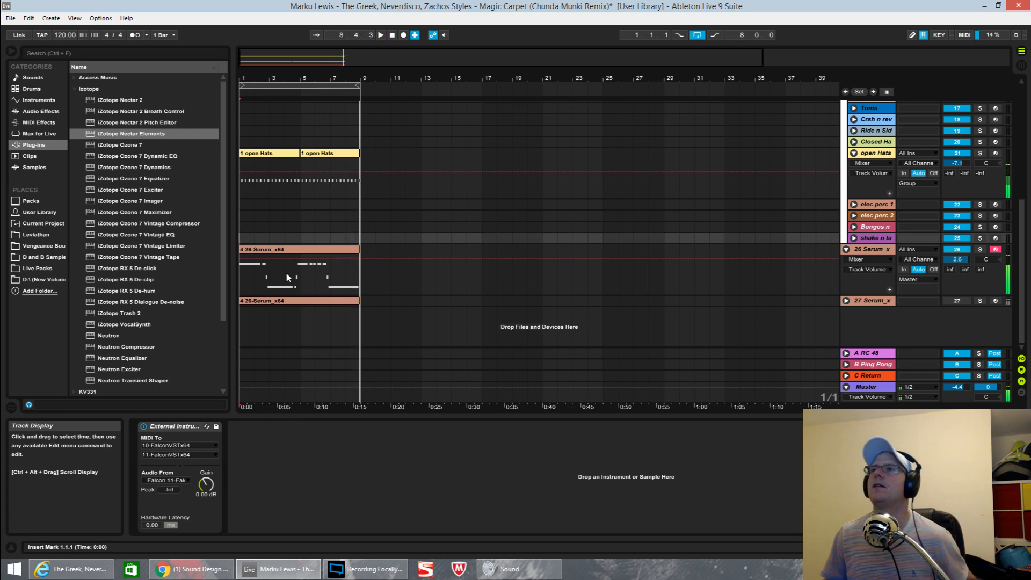
- Solo the 26 Serum bass track and play its loop on its own several times
{"action": "left_click", "coordinate": [980, 249]}
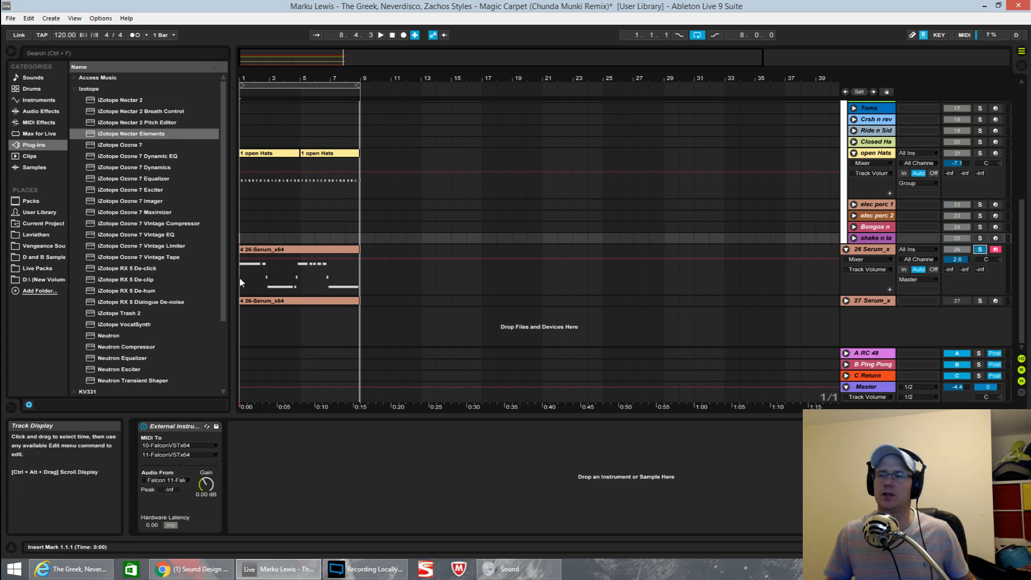
{"action": "key", "text": "space"}
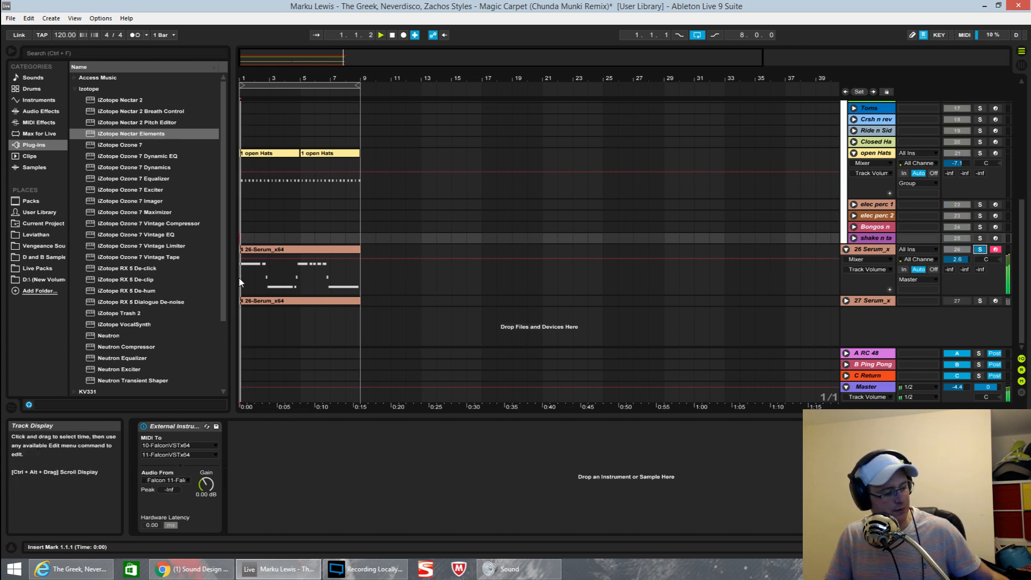
{"action": "key", "text": "space"}
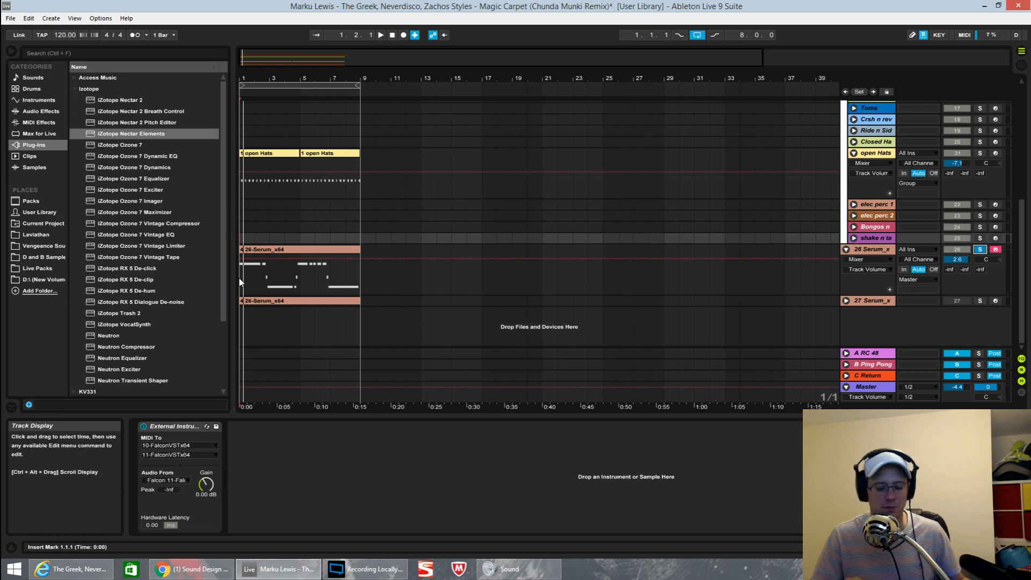
{"action": "key", "text": "space"}
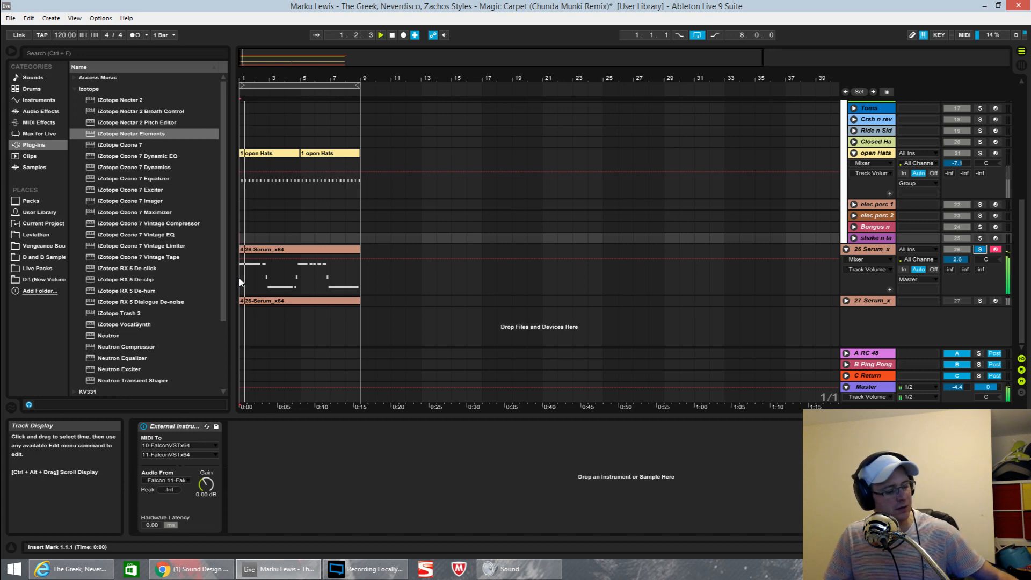
{"action": "key", "text": "space"}
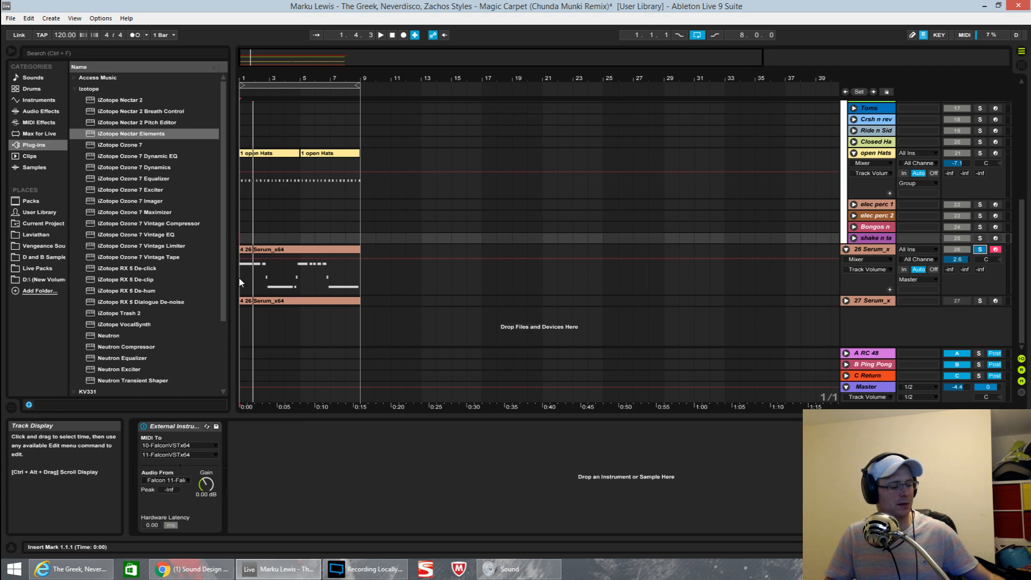
{"action": "key", "text": "space"}
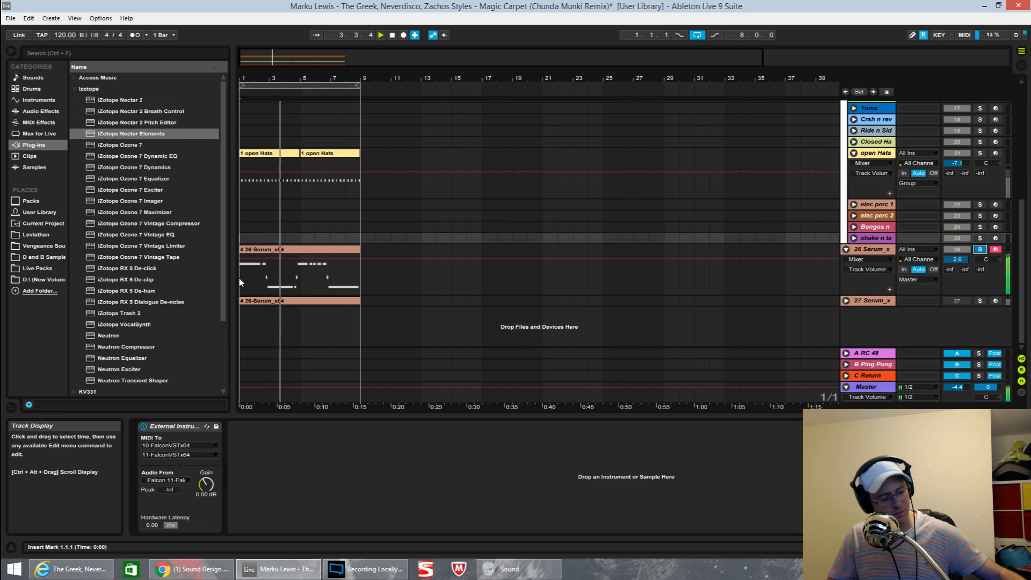
{"action": "key", "text": "space"}
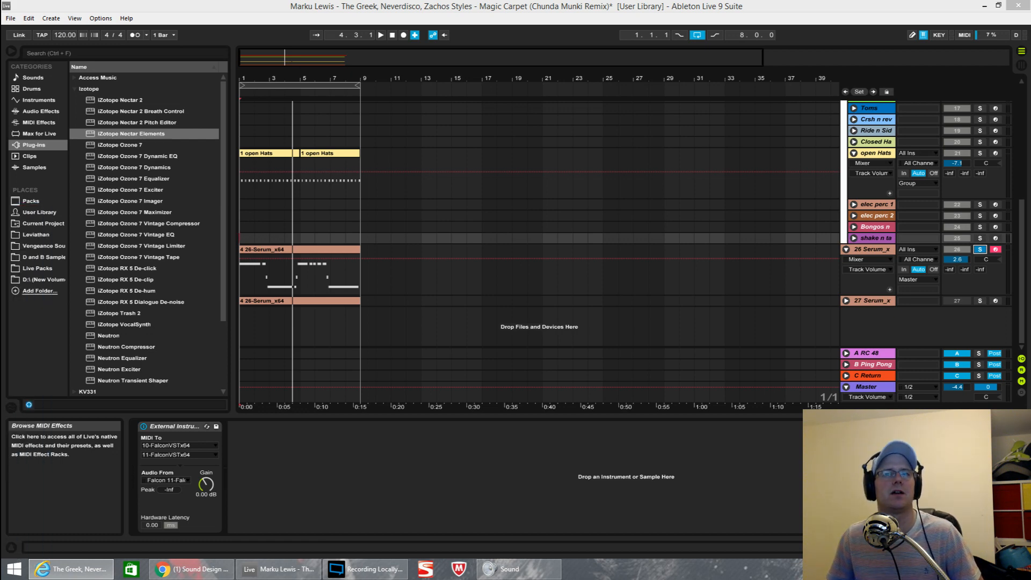
- Select the 26 Serum track and bring its Serum plug-in window over the arrangement
{"action": "left_click", "coordinate": [1, 242]}
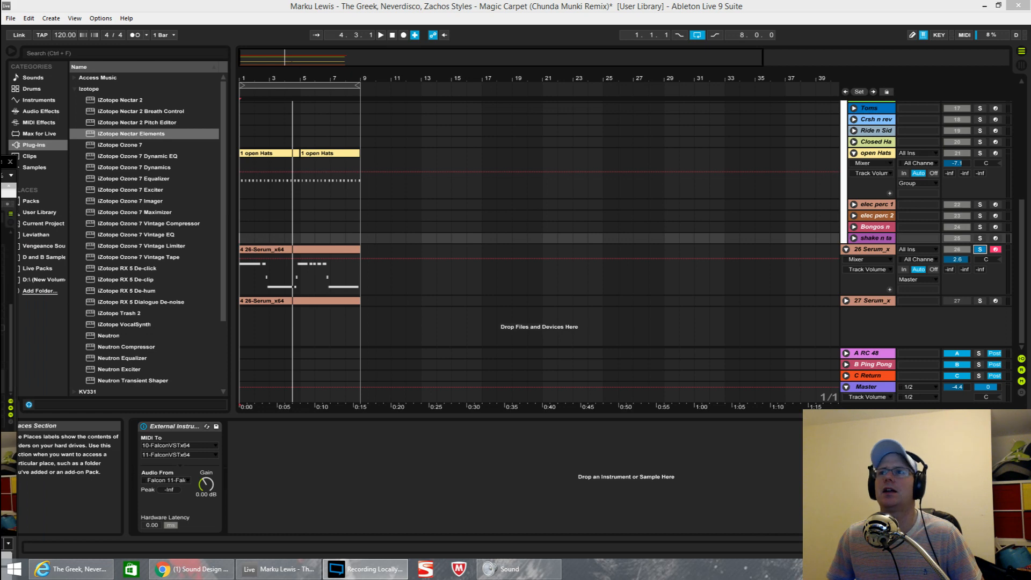
{"action": "left_click", "coordinate": [873, 254]}
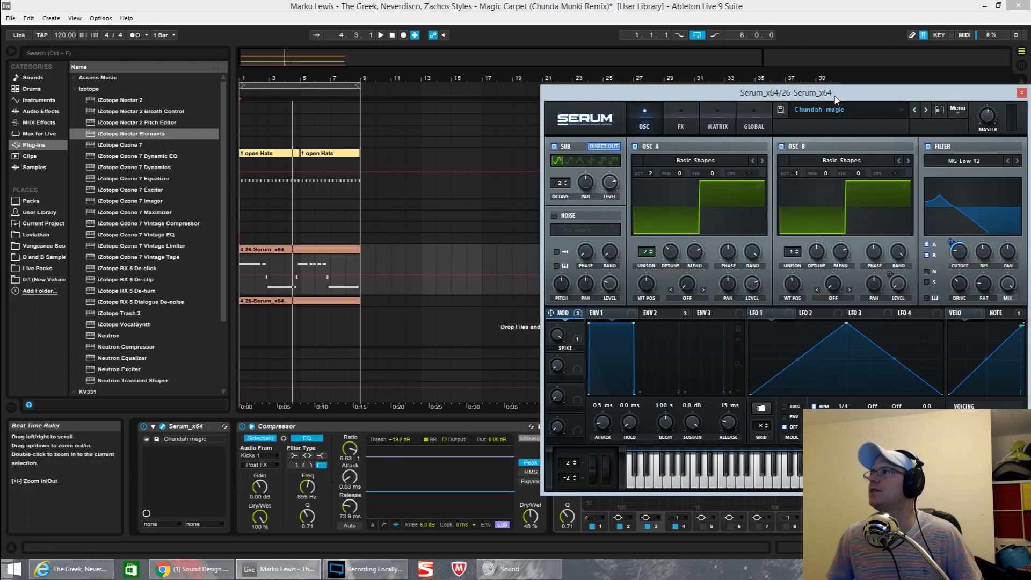
{"action": "left_click_drag", "start_coordinate": [840, 92], "coordinate": [451, 47]}
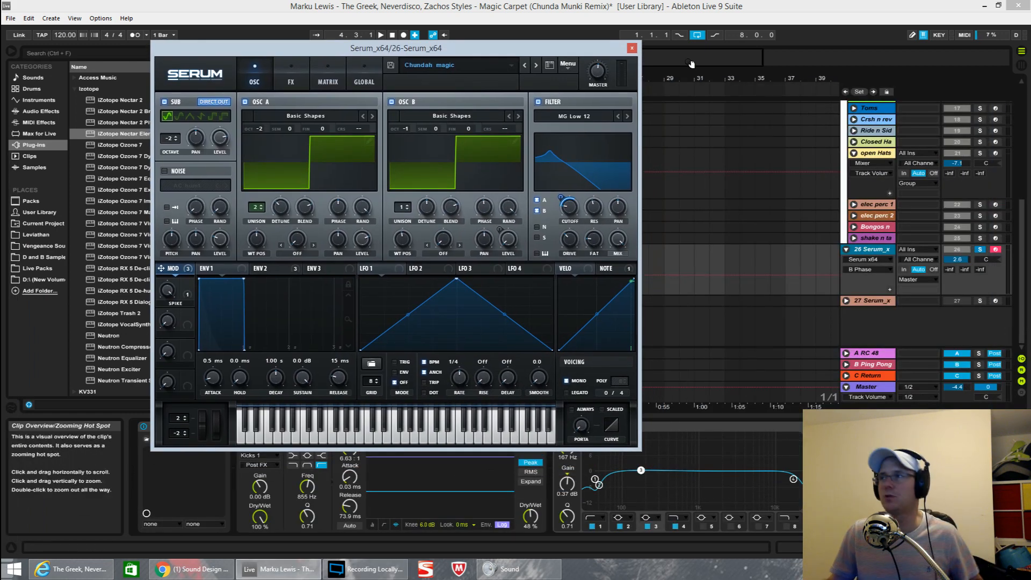
- Bypass the Compressor on the 26 Serum track while the soloed bass loop plays
{"action": "key", "text": "space"}
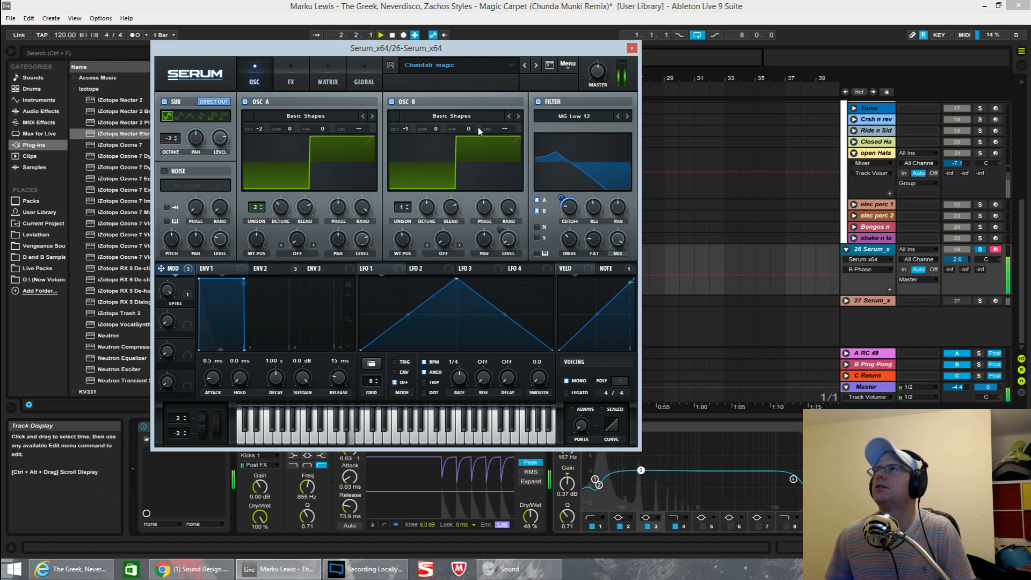
{"action": "left_click_drag", "start_coordinate": [487, 52], "coordinate": [715, 50]}
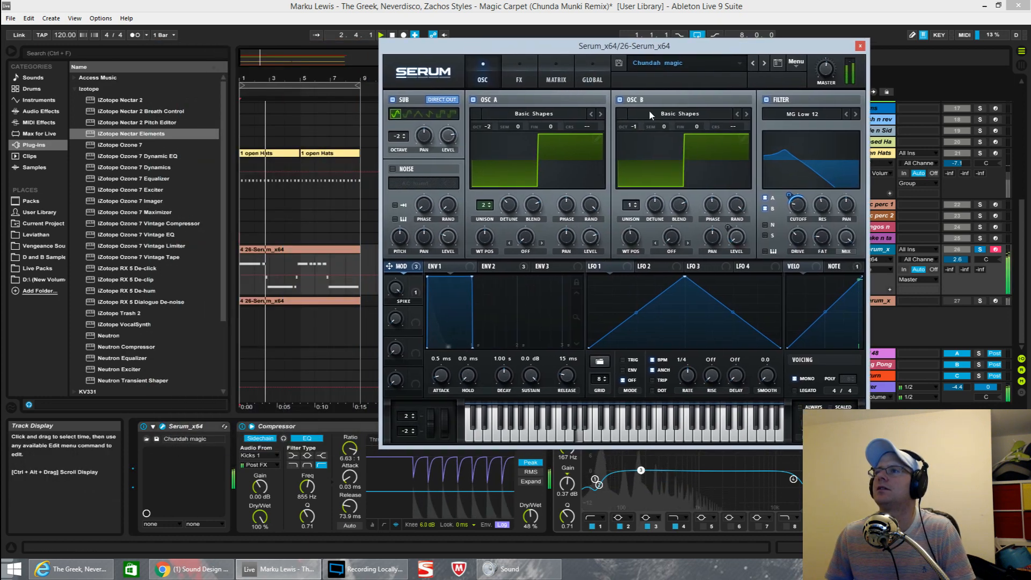
{"action": "left_click", "coordinate": [243, 427]}
{"action": "left_click_drag", "start_coordinate": [665, 44], "coordinate": [559, 31]}
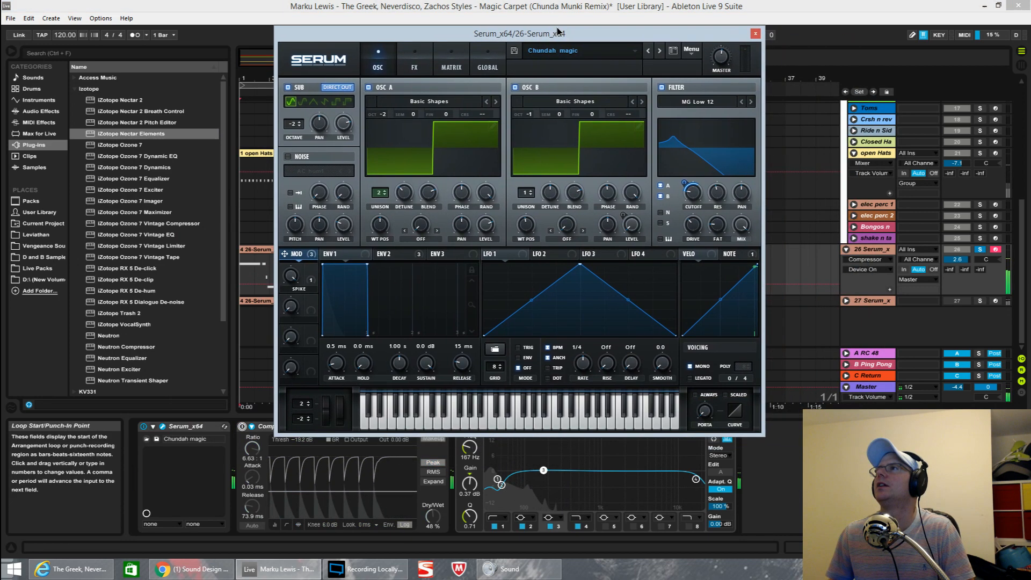
- Initialise the Serum patch to its default Init preset
{"action": "left_click", "coordinate": [690, 49]}
{"action": "left_click", "coordinate": [710, 107]}
{"action": "left_click", "coordinate": [690, 51]}
{"action": "left_click", "coordinate": [710, 107]}
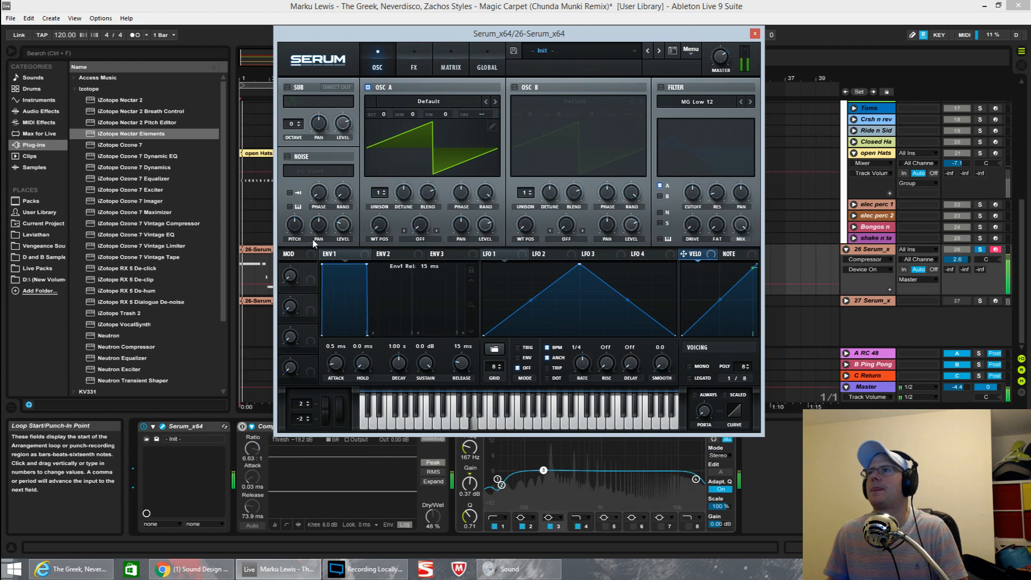
- Load the analog Basic Shapes wavetable into oscillator A and set its wavetable position to the square wave
{"action": "left_click", "coordinate": [379, 105]}
{"action": "mouse_move", "coordinate": [483, 113]}
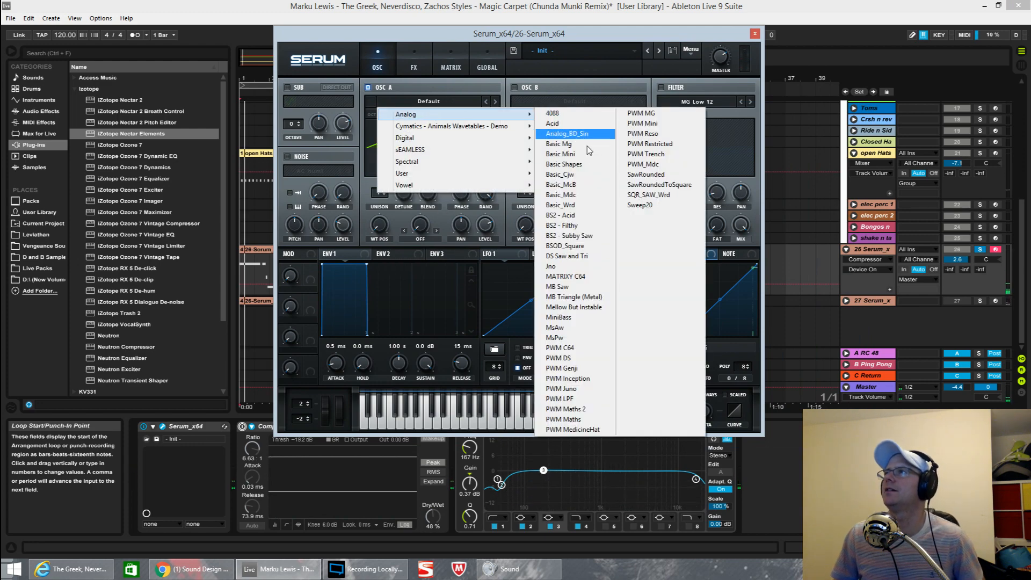
{"action": "left_click", "coordinate": [564, 164]}
{"action": "left_click_drag", "start_coordinate": [379, 225], "coordinate": [389, 177]}
- Enable oscillator B with the analog Basic Shapes wavetable and set it to the square wave
{"action": "left_click", "coordinate": [514, 87]}
{"action": "left_click", "coordinate": [538, 111]}
{"action": "mouse_move", "coordinate": [666, 147]}
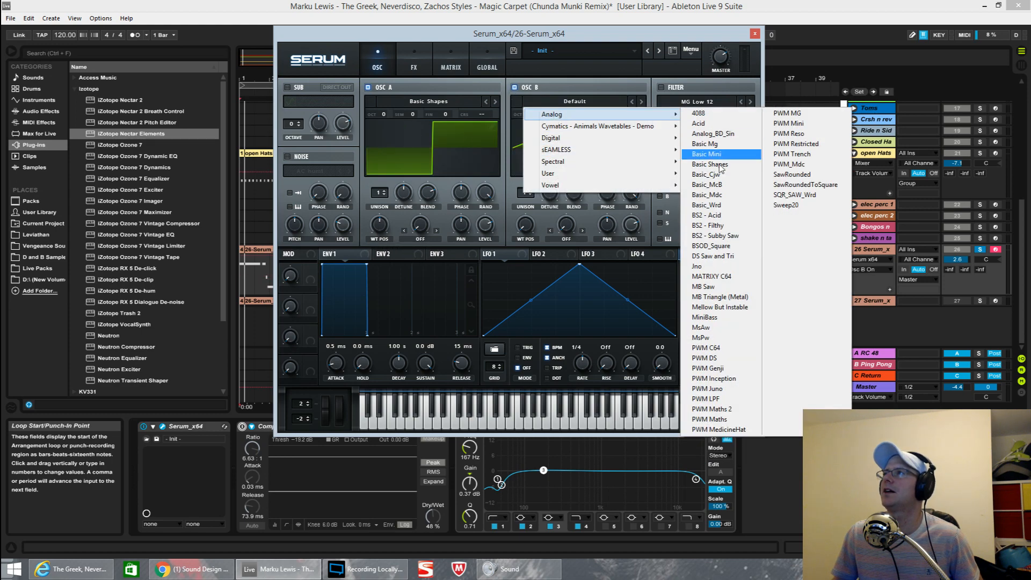
{"action": "left_click", "coordinate": [718, 173]}
{"action": "left_click", "coordinate": [584, 104]}
{"action": "mouse_move", "coordinate": [622, 114]}
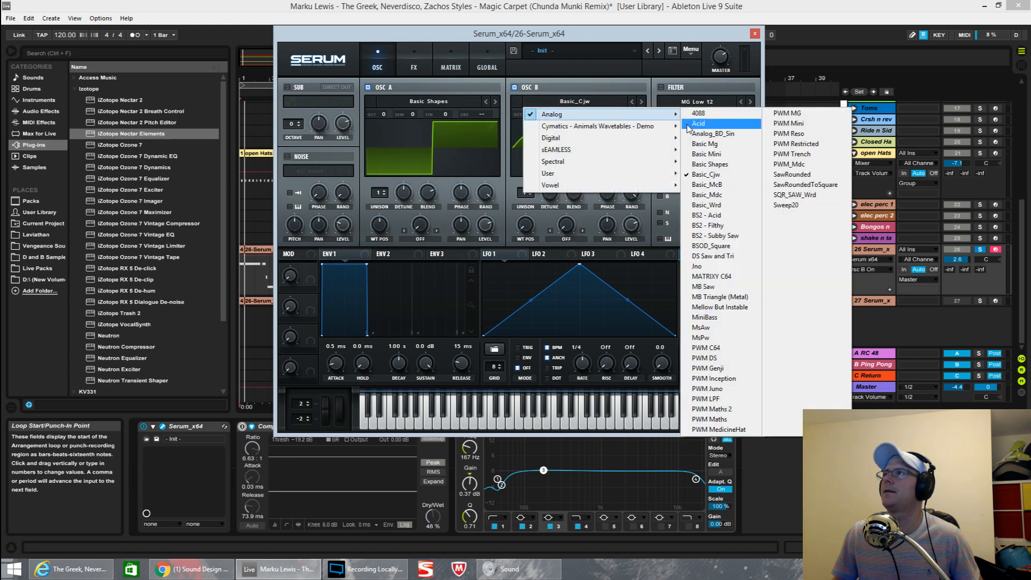
{"action": "left_click", "coordinate": [702, 168]}
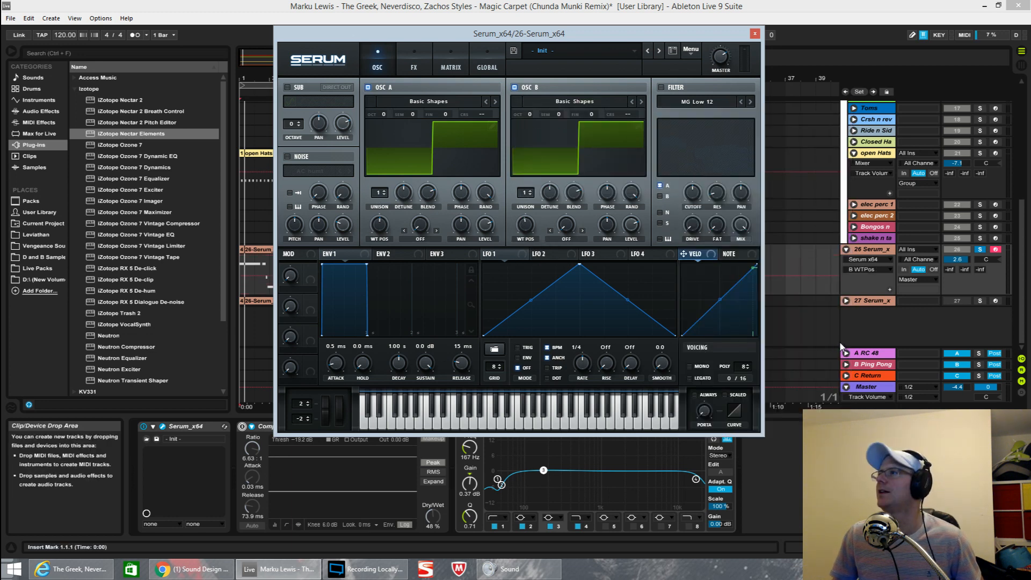
{"action": "left_click", "coordinate": [862, 301]}
{"action": "left_click", "coordinate": [162, 427]}
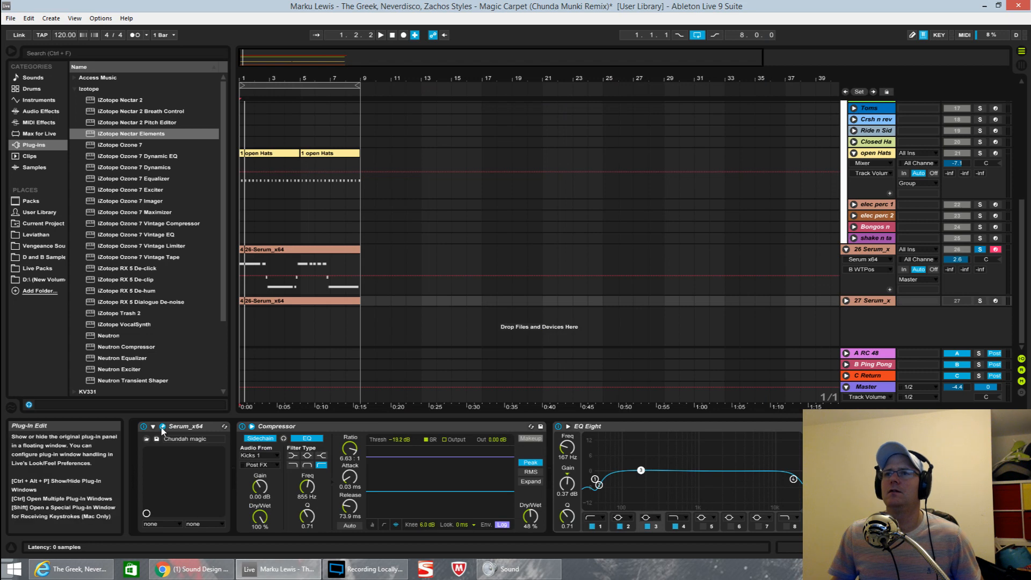
{"action": "left_click", "coordinate": [864, 250]}
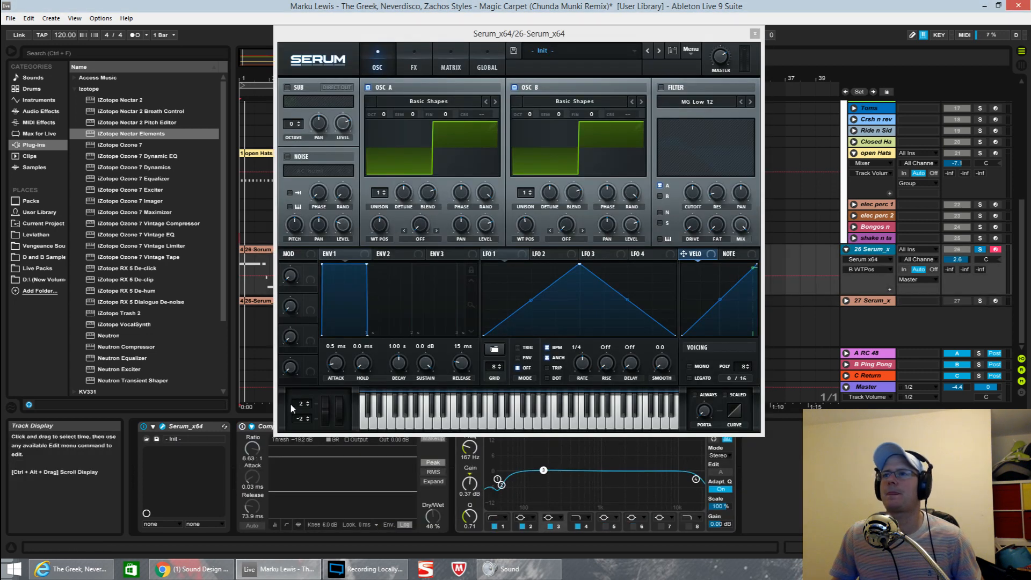
{"action": "left_click", "coordinate": [160, 426]}
{"action": "left_click", "coordinate": [160, 426]}
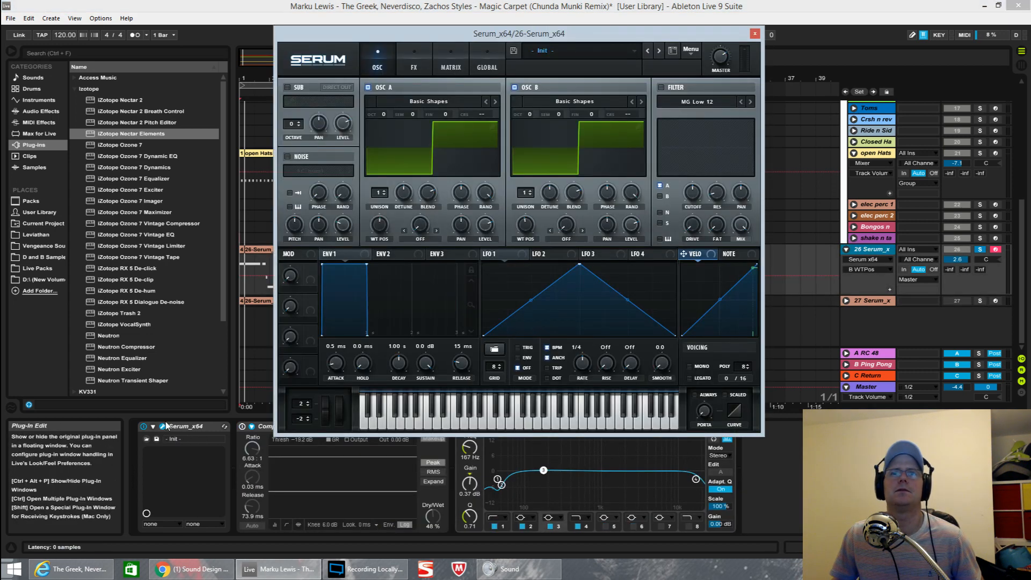
- Turn off Auto-Hide Plug-In Windows in the preferences and close the L2 limiter window
{"action": "left_click", "coordinate": [102, 19]}
{"action": "left_click", "coordinate": [144, 290]}
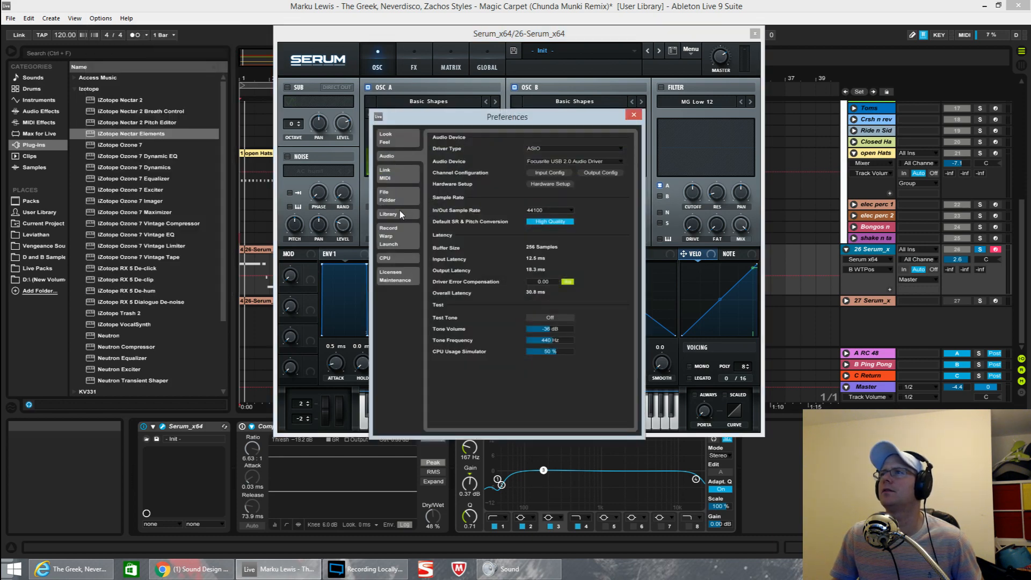
{"action": "left_click", "coordinate": [395, 138]}
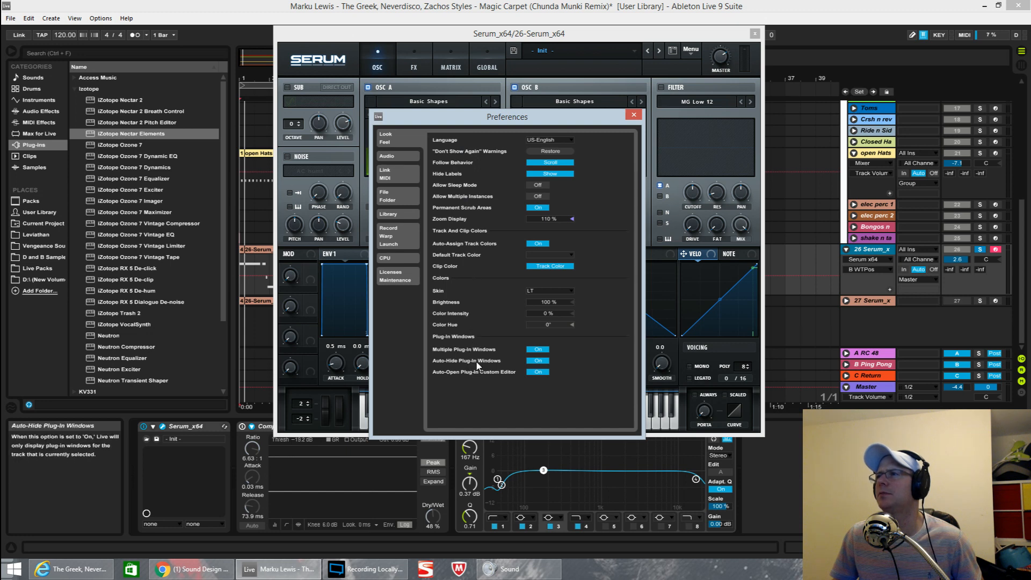
{"action": "left_click", "coordinate": [532, 361]}
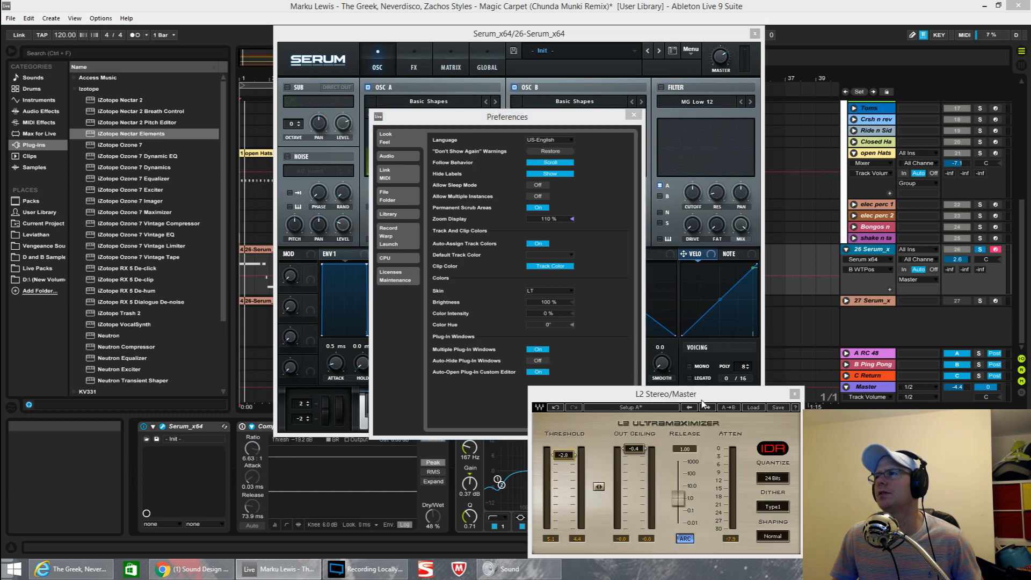
{"action": "left_click", "coordinate": [795, 393]}
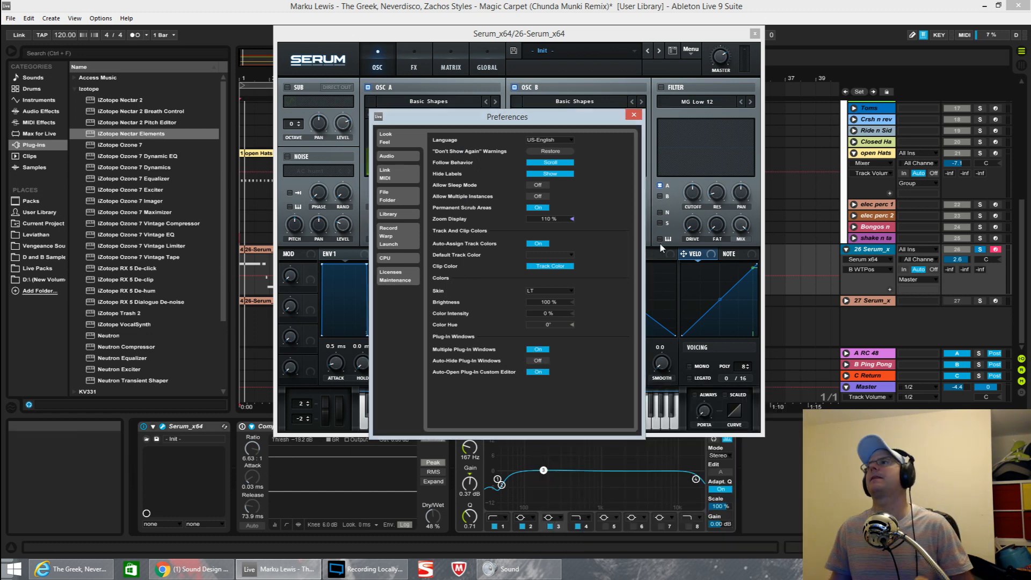
{"action": "left_click", "coordinate": [632, 115]}
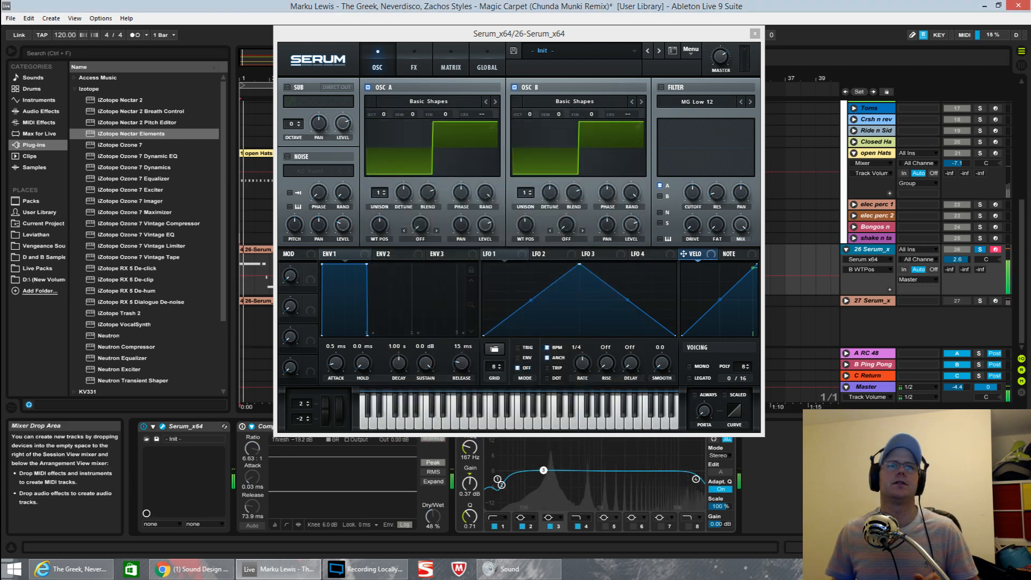
- Set oscillator A's octave to -2 and oscillator B's octave to -1, playing the bass loop
{"action": "left_click_drag", "start_coordinate": [382, 114], "coordinate": [385, 152]}
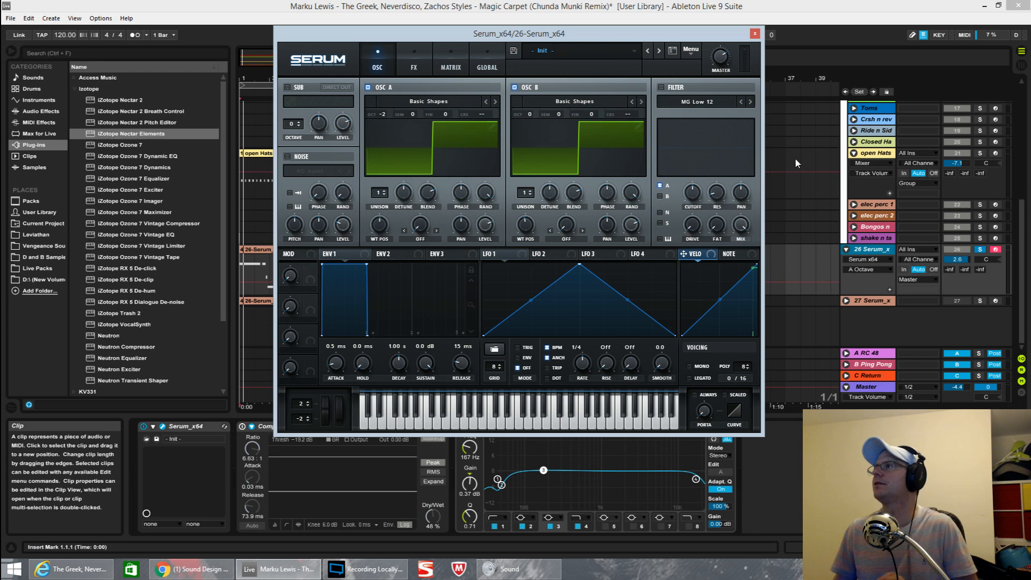
{"action": "left_click", "coordinate": [721, 58]}
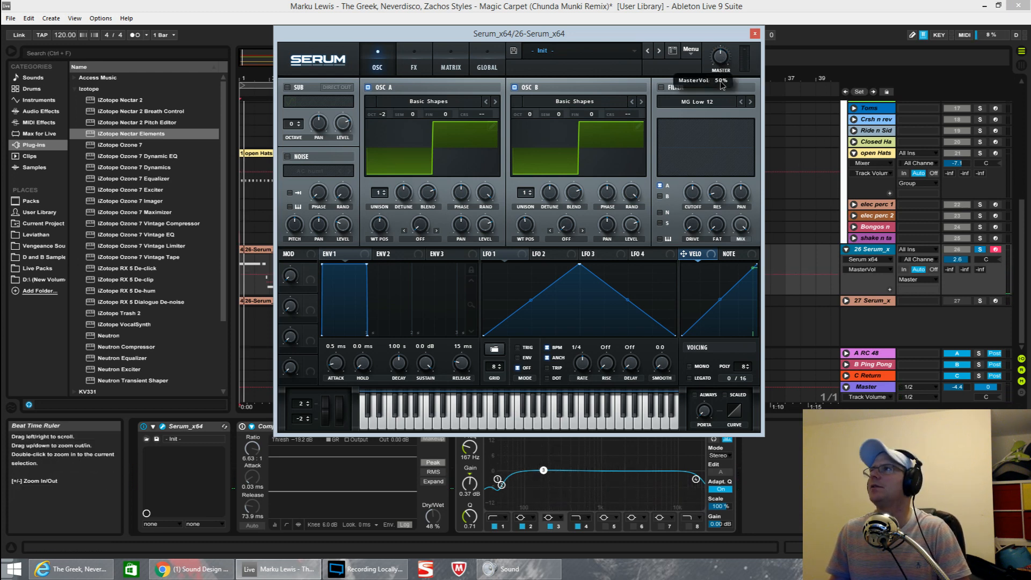
{"action": "key", "text": "space"}
{"action": "left_click_drag", "start_coordinate": [527, 115], "coordinate": [568, 154]}
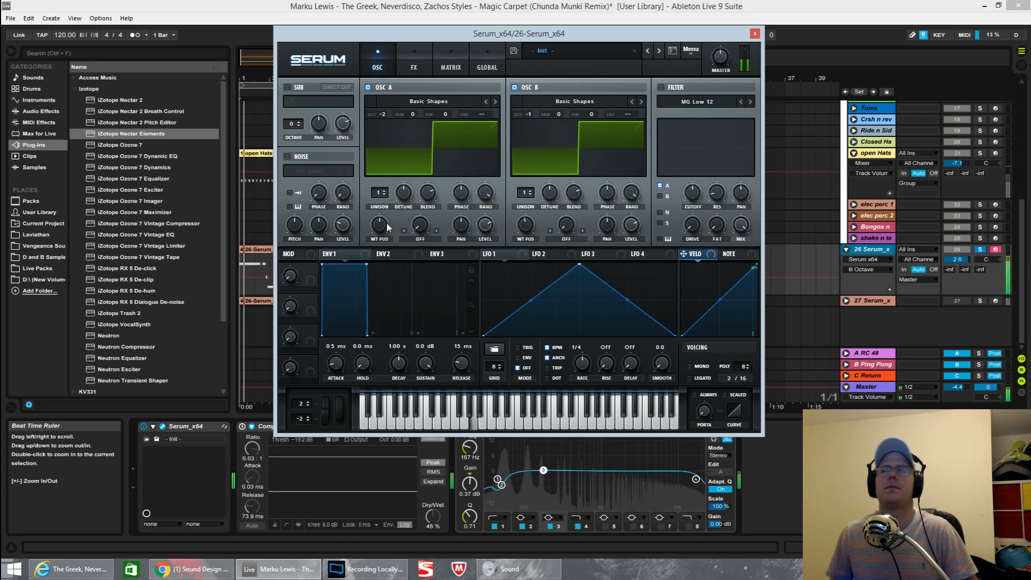
- Set oscillator A's unison to 2 voices, reduce its detune and play the bass loop
{"action": "left_click", "coordinate": [385, 191]}
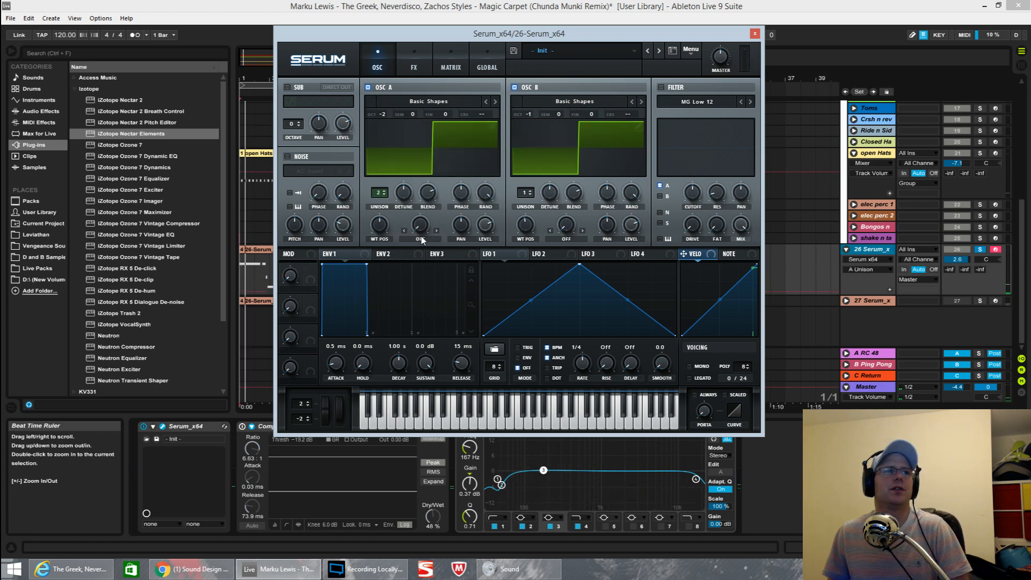
{"action": "left_click_drag", "start_coordinate": [403, 195], "coordinate": [404, 212]}
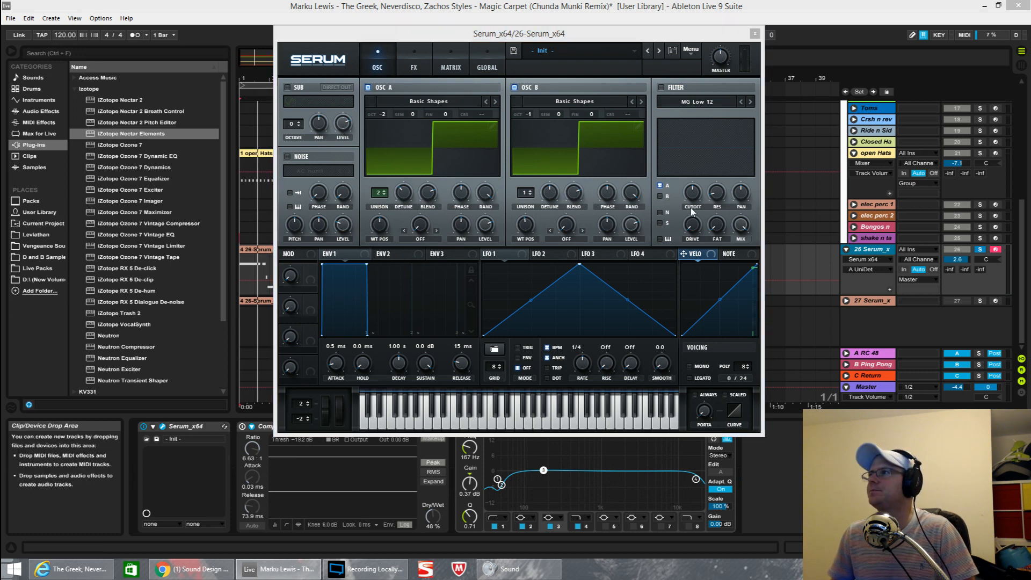
{"action": "key", "text": "space"}
{"action": "key", "text": "space"}
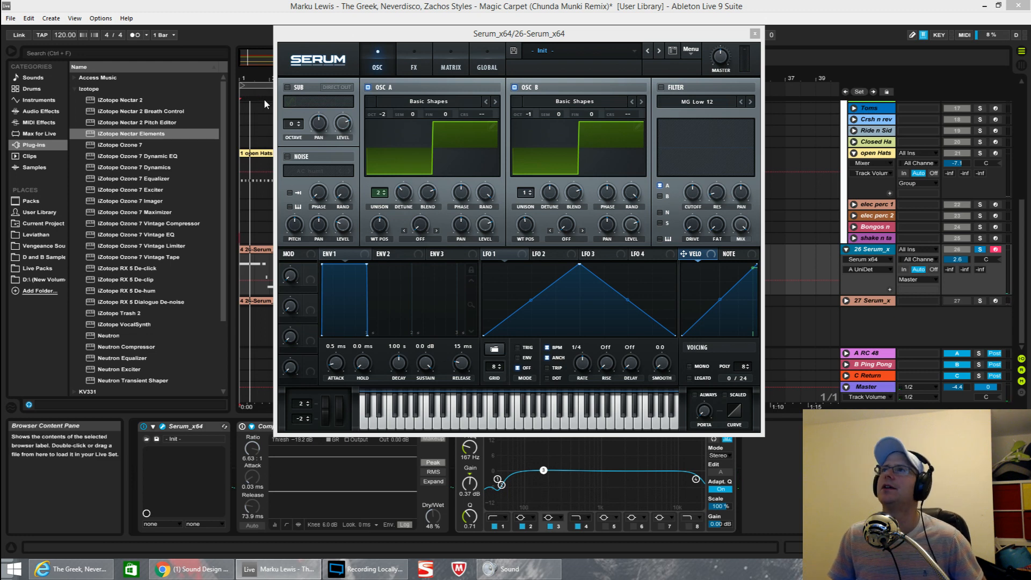
- Enable the sub oscillator with the sine shape and Direct Out, and set its octave to -2
{"action": "left_click", "coordinate": [287, 87]}
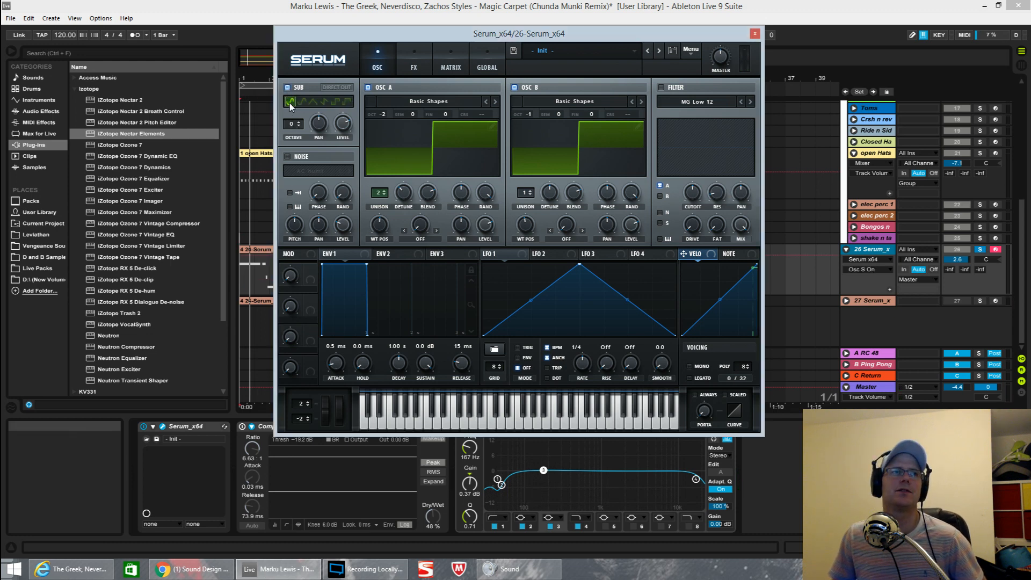
{"action": "left_click", "coordinate": [299, 126]}
{"action": "left_click", "coordinate": [298, 126]}
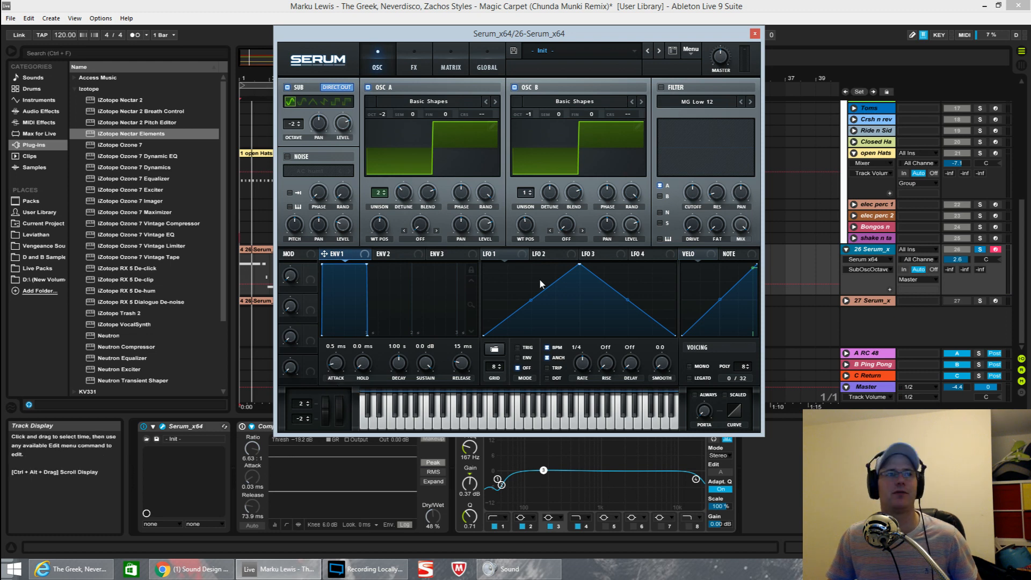
- Enable the MG Low 12 filter for oscillators A and B with a low cutoff and raised drive and resonance
{"action": "left_click", "coordinate": [663, 88]}
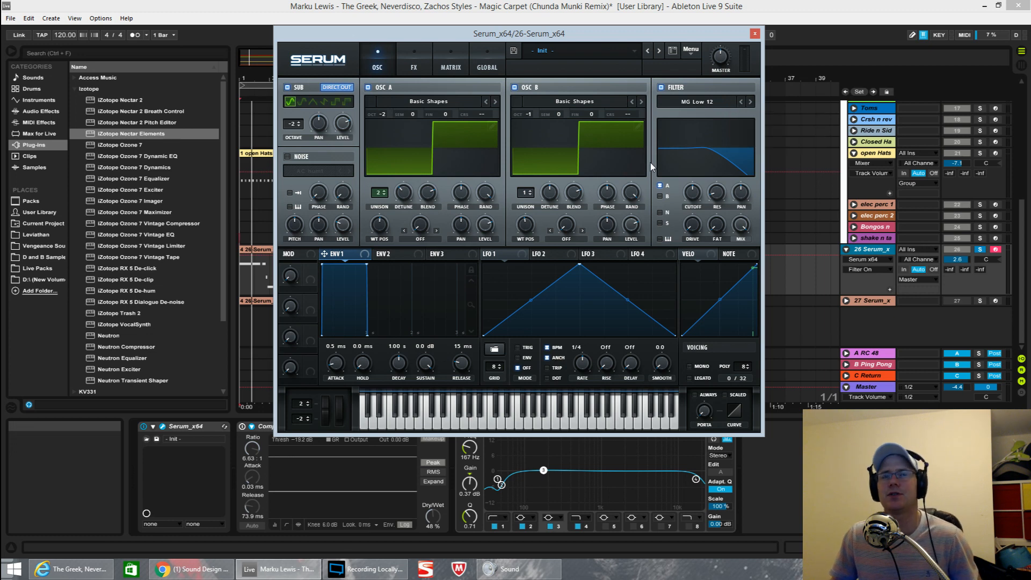
{"action": "left_click_drag", "start_coordinate": [697, 200], "coordinate": [696, 229]}
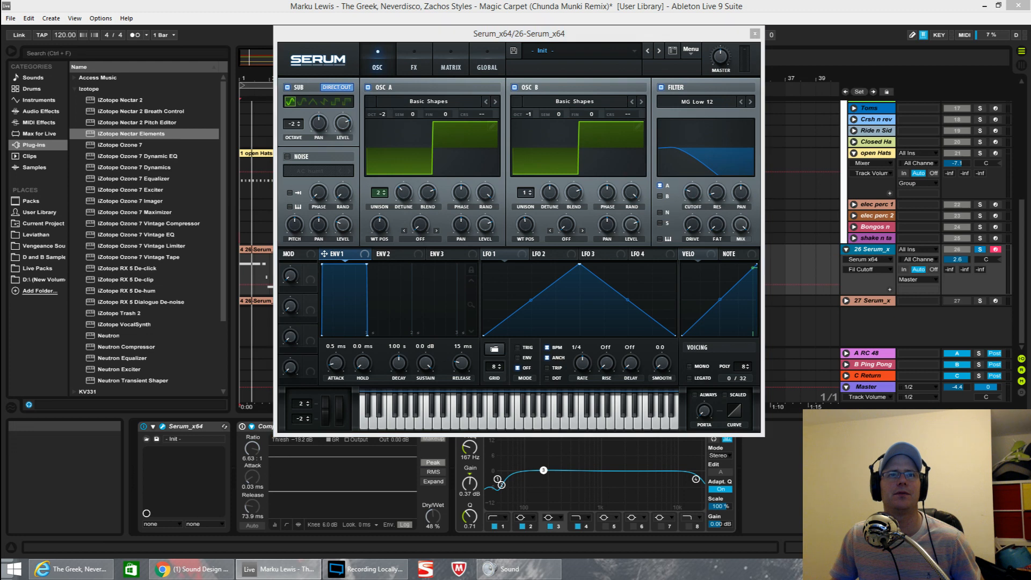
{"action": "left_click_drag", "start_coordinate": [706, 195], "coordinate": [702, 195]}
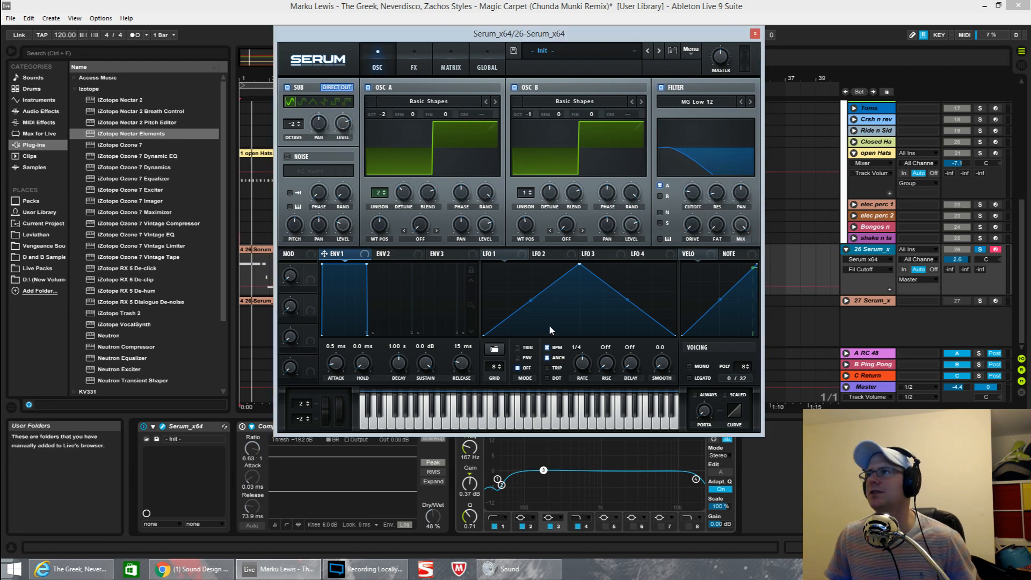
{"action": "left_click", "coordinate": [660, 196]}
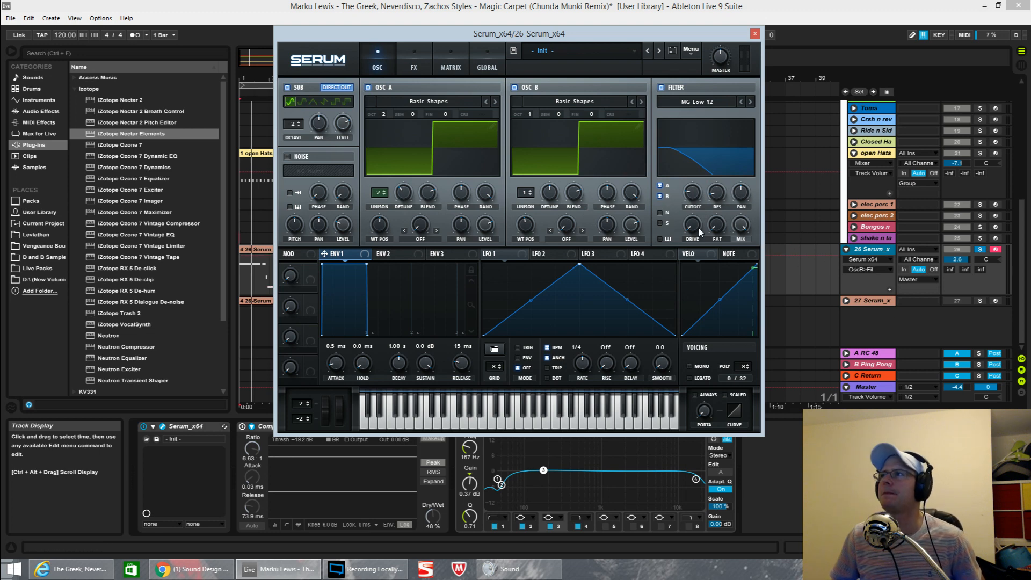
{"action": "left_click_drag", "start_coordinate": [698, 228], "coordinate": [726, 163]}
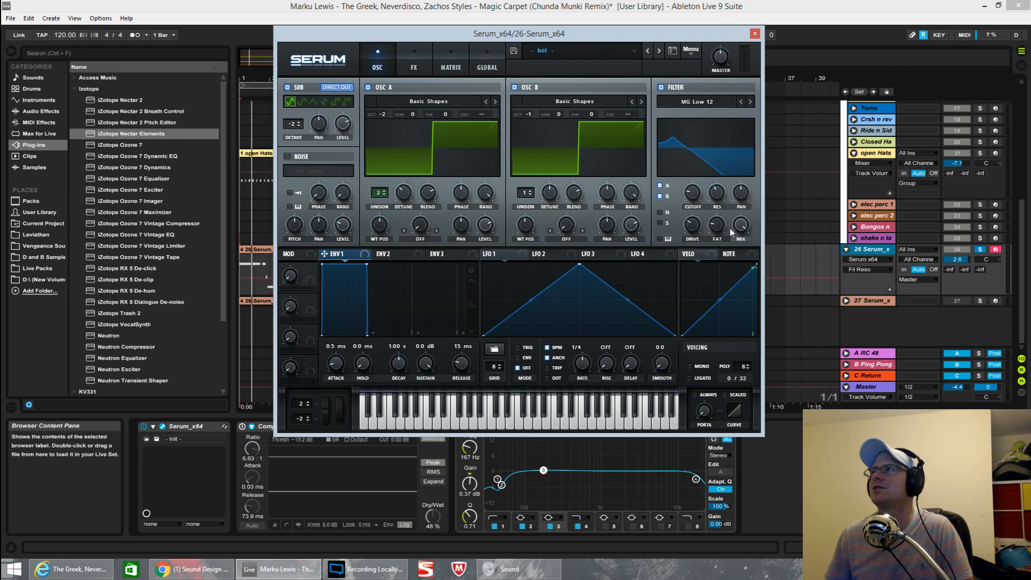
- Assign Env 2 to the filter cutoff and reduce the modulation amount, then play the loop
{"action": "left_click", "coordinate": [384, 254]}
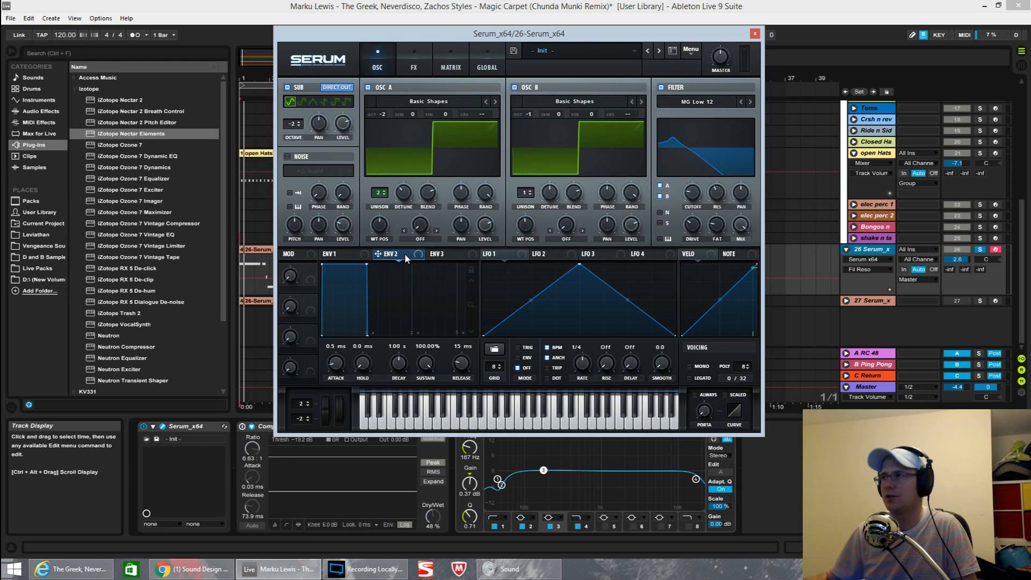
{"action": "left_click_drag", "start_coordinate": [863, 104], "coordinate": [683, 183]}
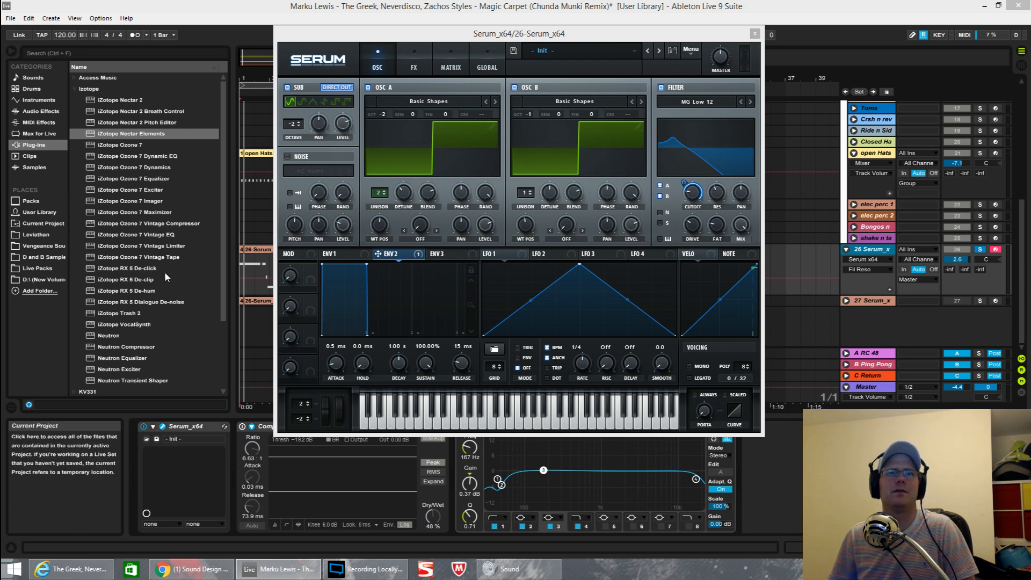
{"action": "mouse_move", "coordinate": [680, 185]}
{"action": "left_mouse_down"}
{"action": "mouse_move", "coordinate": [684, 215]}
{"action": "mouse_move", "coordinate": [683, 202]}
{"action": "left_mouse_up"}
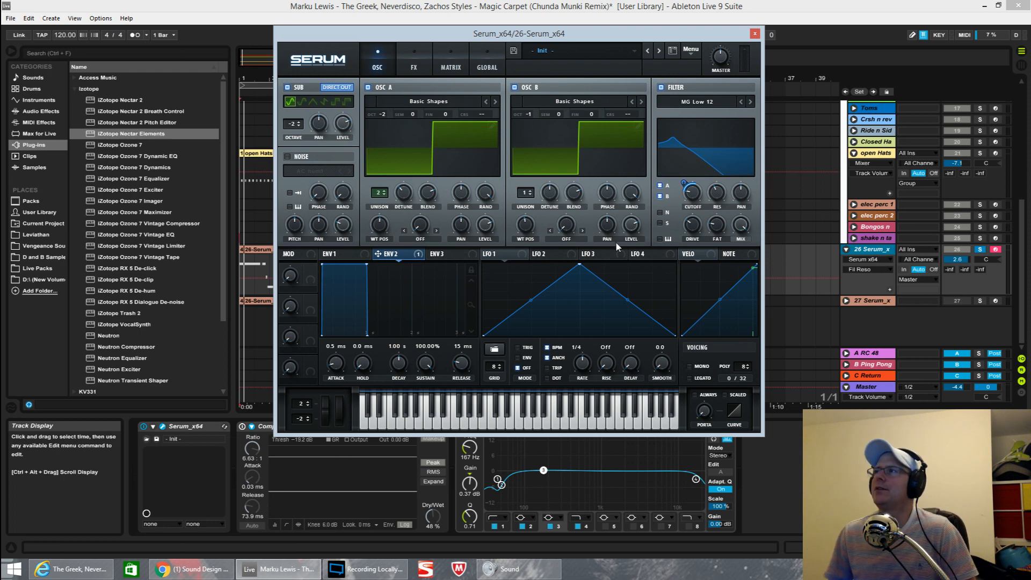
{"action": "key", "text": "space"}
{"action": "left_click", "coordinate": [231, 281]}
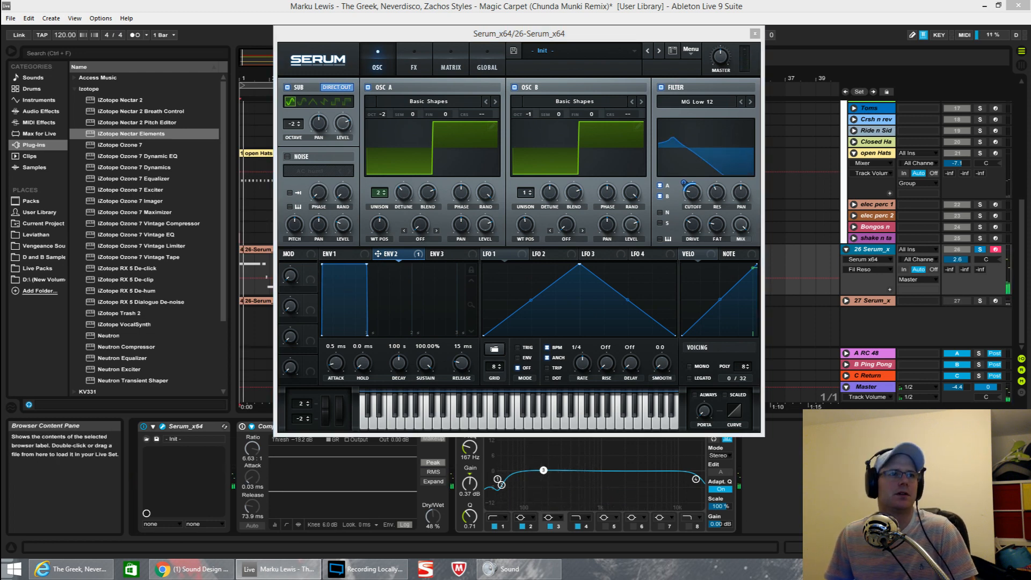
- Set Env 2's sustain to 0% and its decay to 469 ms while listening to the bass loop
{"action": "left_click_drag", "start_coordinate": [367, 264], "coordinate": [370, 333]}
{"action": "left_click_drag", "start_coordinate": [403, 366], "coordinate": [398, 371]}
{"action": "key", "text": "space"}
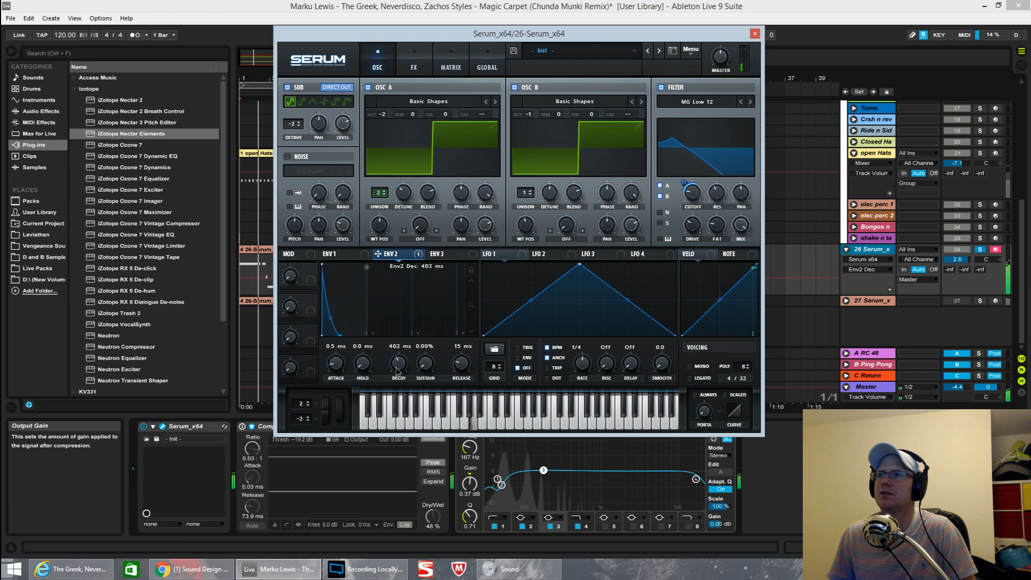
{"action": "left_click_drag", "start_coordinate": [396, 372], "coordinate": [396, 369]}
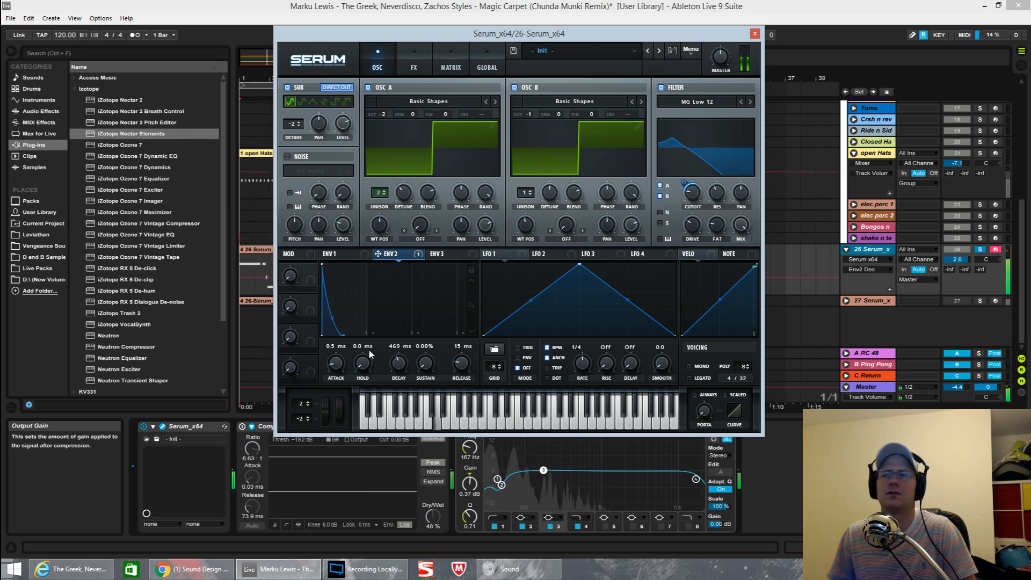
- Adjust Env 2's decay curve to a steep concave fall and set its release to 44 ms
{"action": "left_click_drag", "start_coordinate": [333, 321], "coordinate": [346, 302]}
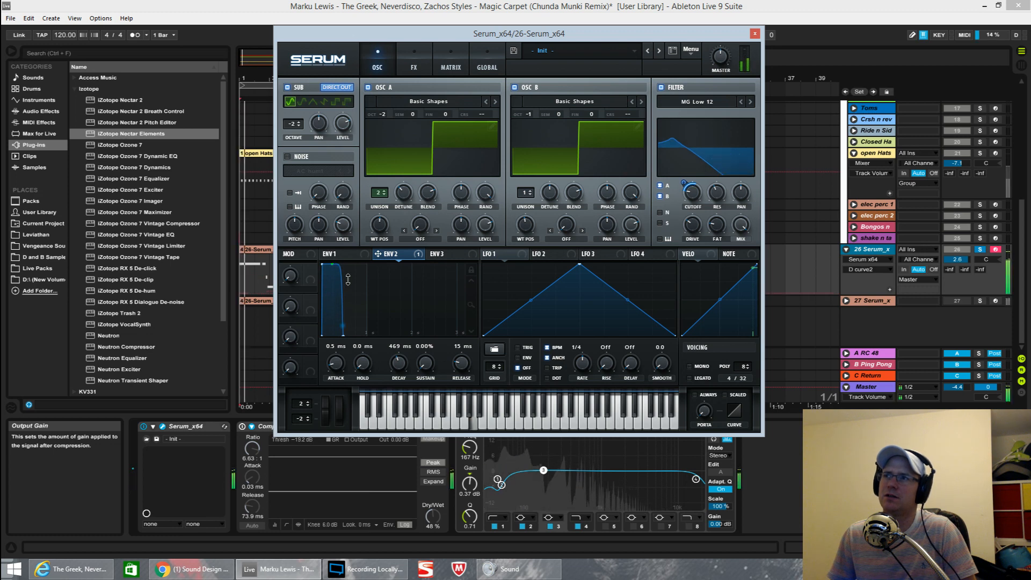
{"action": "left_click_drag", "start_coordinate": [346, 302], "coordinate": [341, 323]}
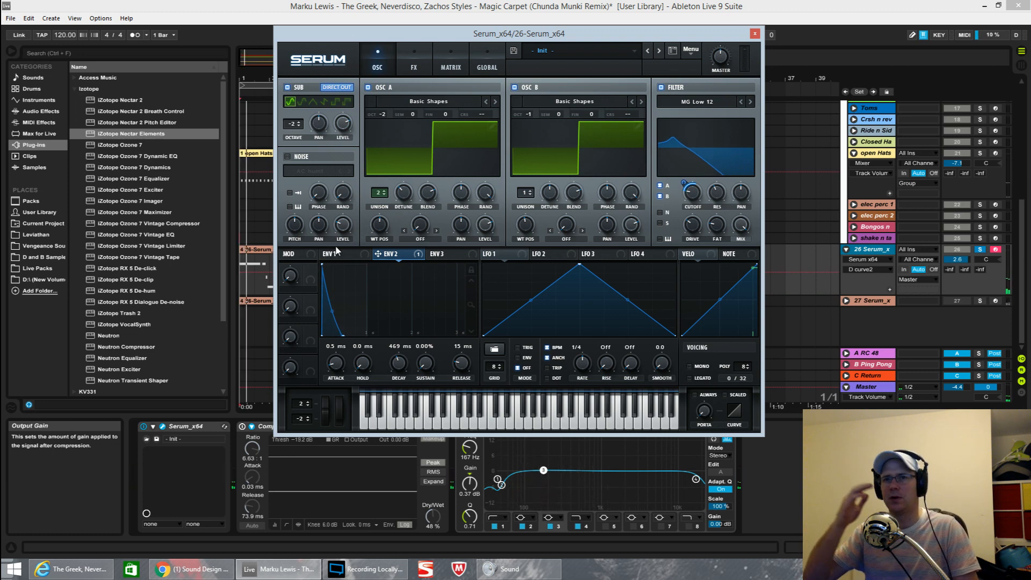
{"action": "key", "text": "space"}
{"action": "left_click_drag", "start_coordinate": [466, 370], "coordinate": [466, 361]}
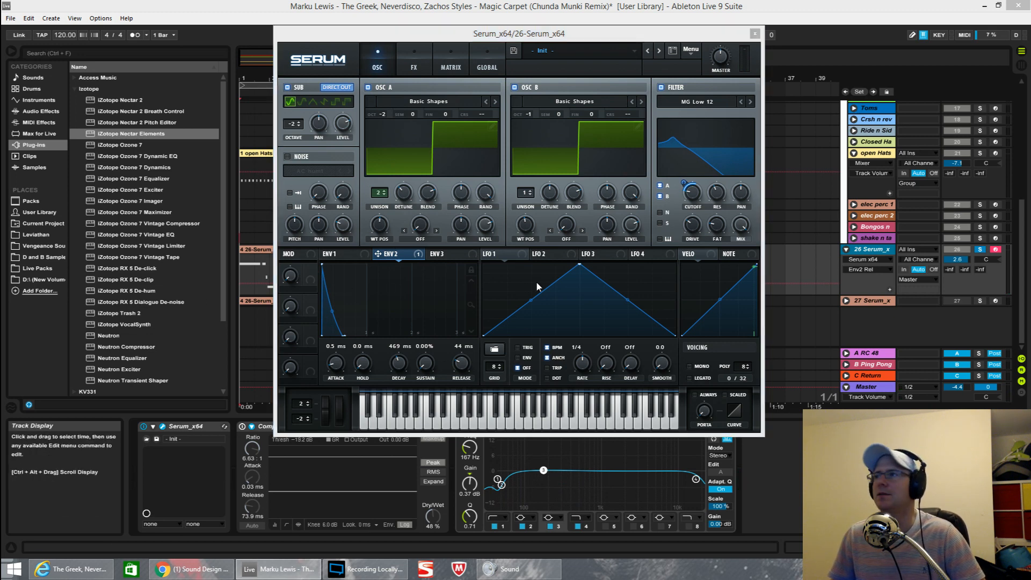
- Turn down oscillator B's level and modulate it with Env 2 by an amount of 37, auditioning the loop
{"action": "left_click_drag", "start_coordinate": [632, 225], "coordinate": [629, 337]}
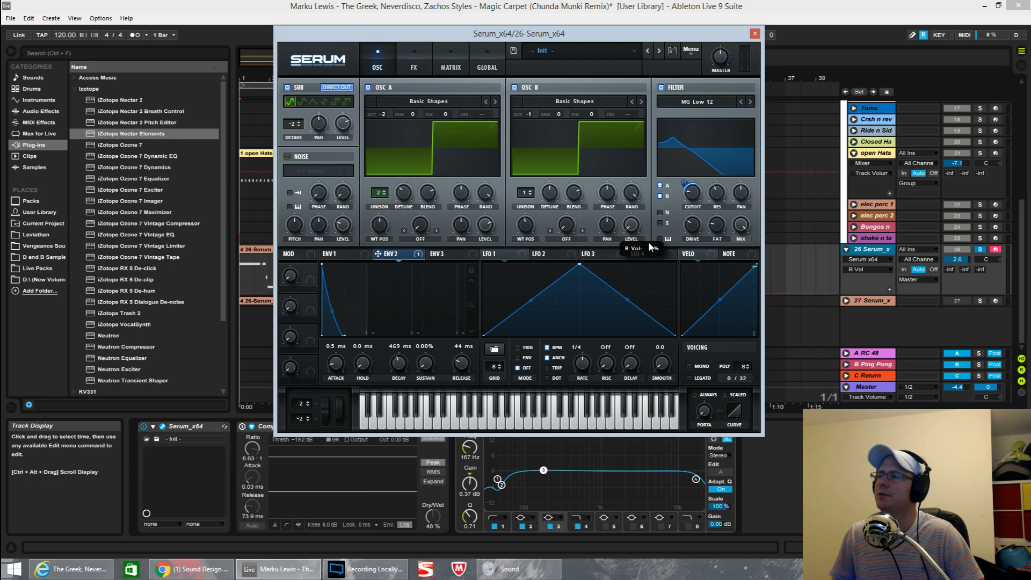
{"action": "left_click_drag", "start_coordinate": [376, 256], "coordinate": [622, 256]}
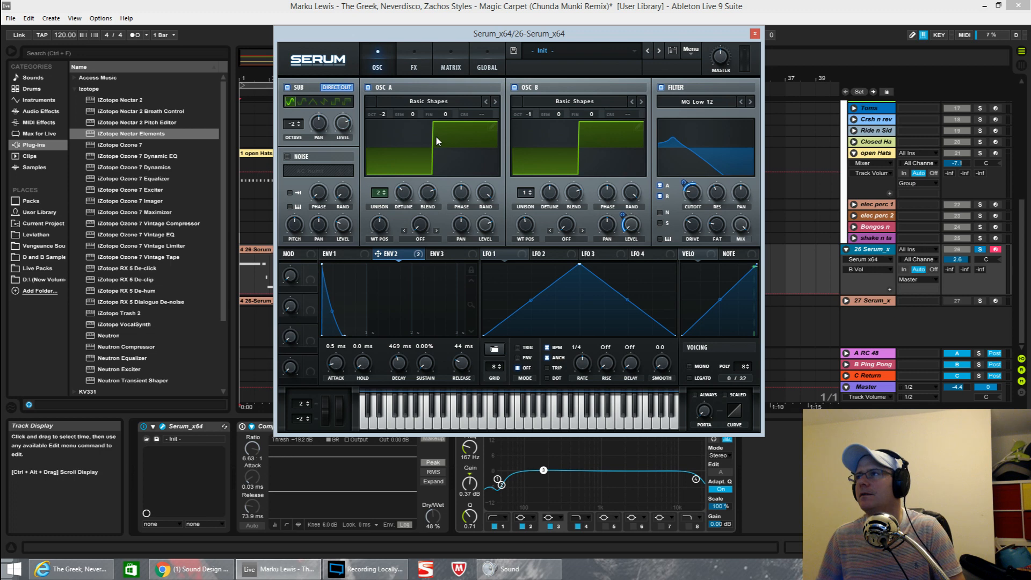
{"action": "key", "text": "space"}
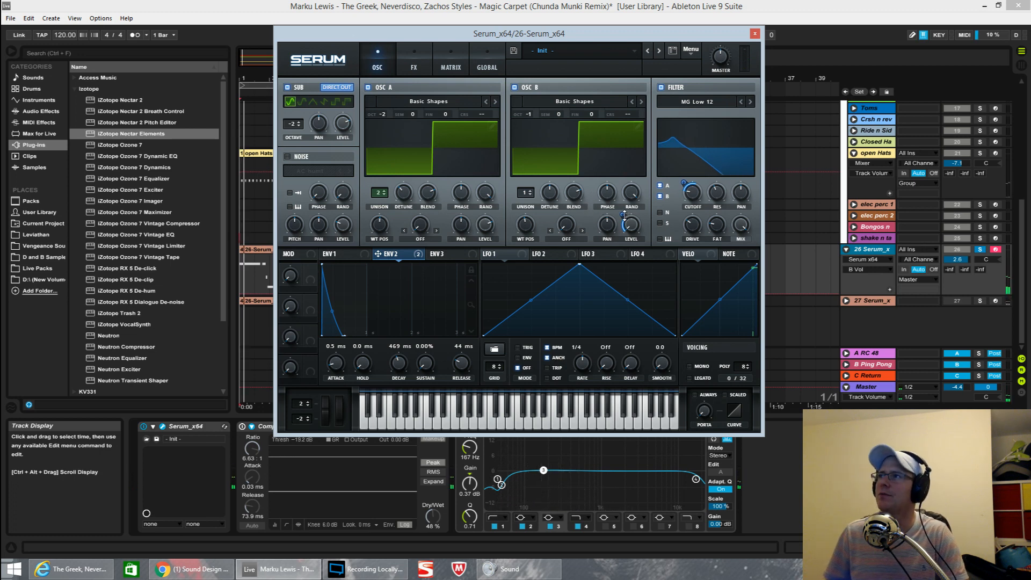
{"action": "mouse_move", "coordinate": [623, 215]}
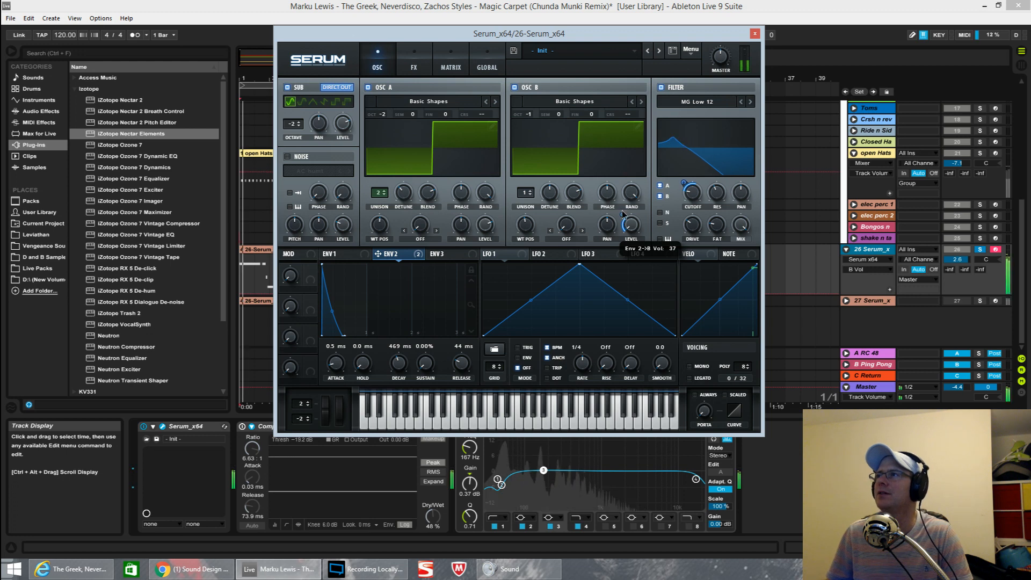
{"action": "mouse_move", "coordinate": [624, 215]}
{"action": "left_mouse_down"}
{"action": "mouse_move", "coordinate": [621, 183]}
{"action": "mouse_move", "coordinate": [616, 199]}
{"action": "left_mouse_up"}
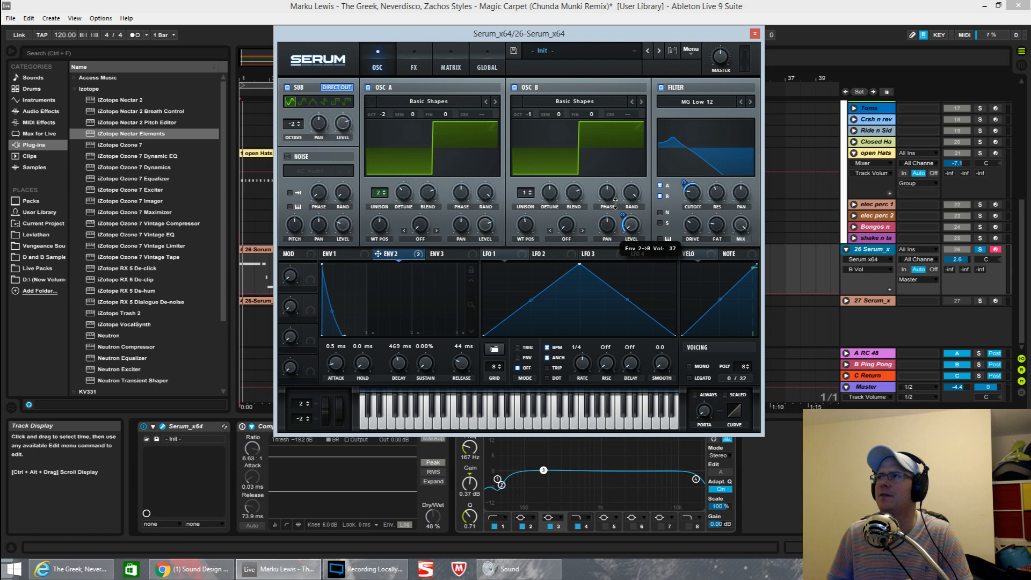
{"action": "key", "text": "space"}
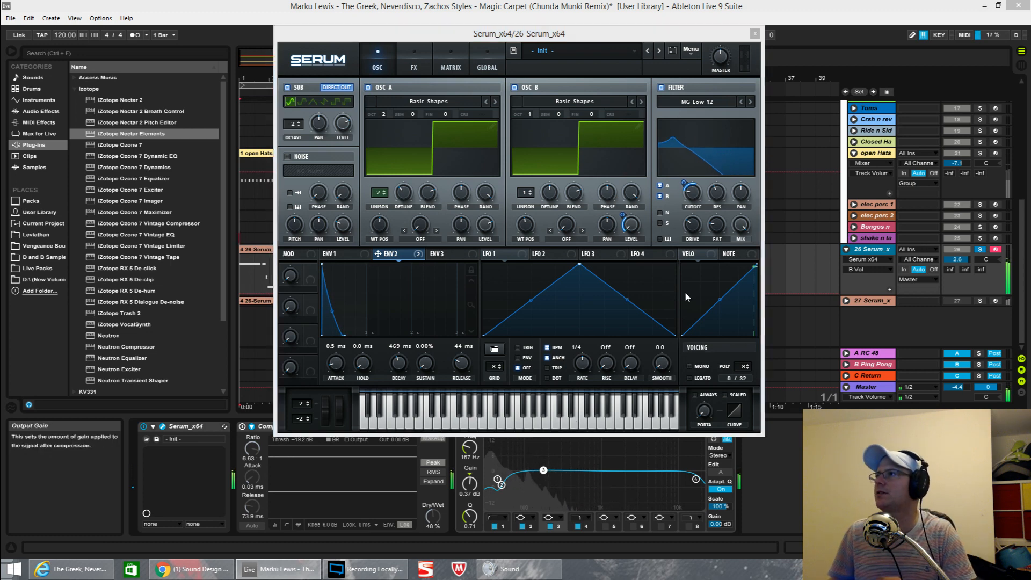
{"action": "key", "text": "space"}
- Steepen the Note modulation curve with two added points, one at the bottom for low notes and one at the top for high notes
{"action": "left_click", "coordinate": [729, 255]}
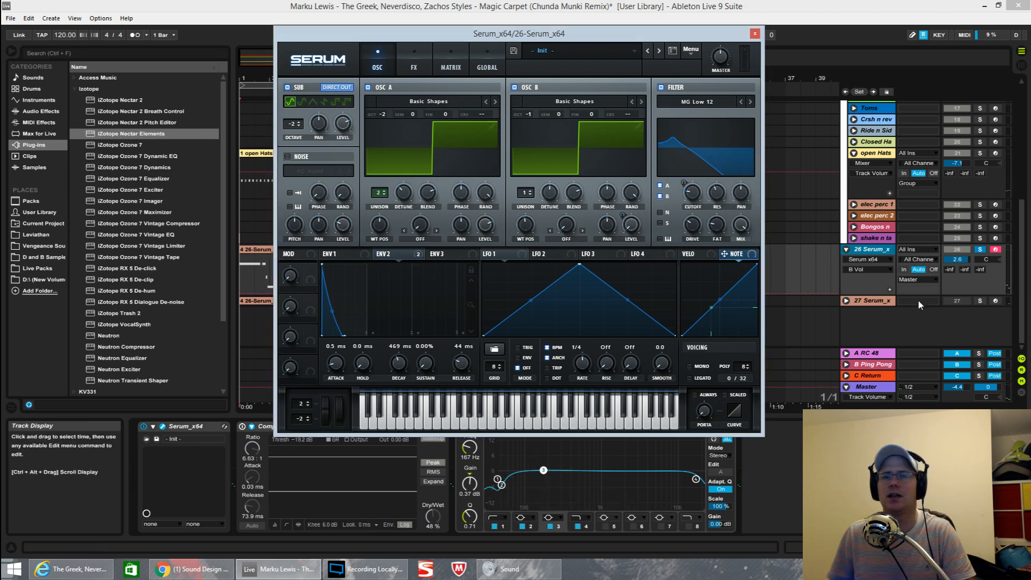
{"action": "double_click", "coordinate": [698, 320]}
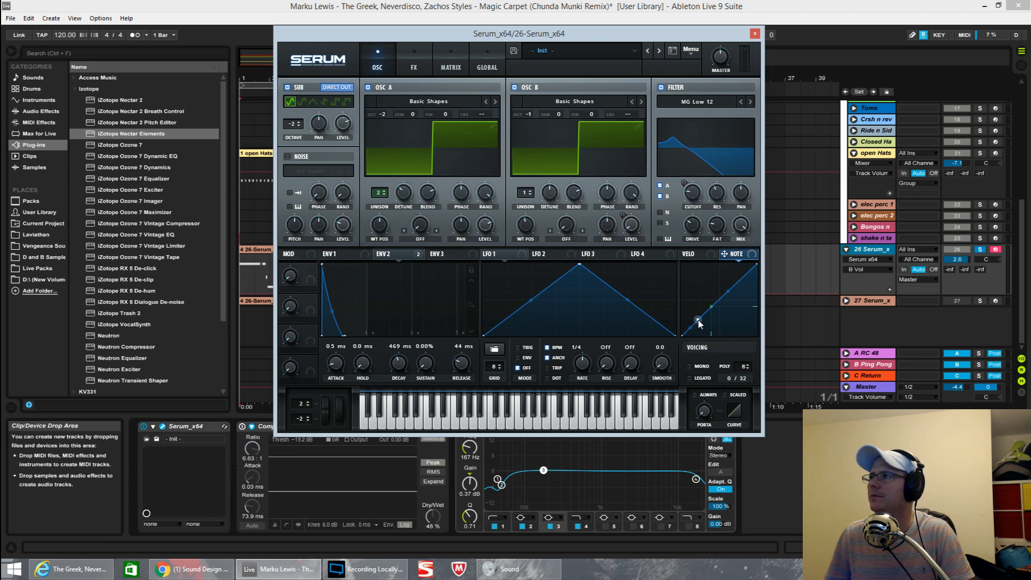
{"action": "double_click", "coordinate": [735, 286]}
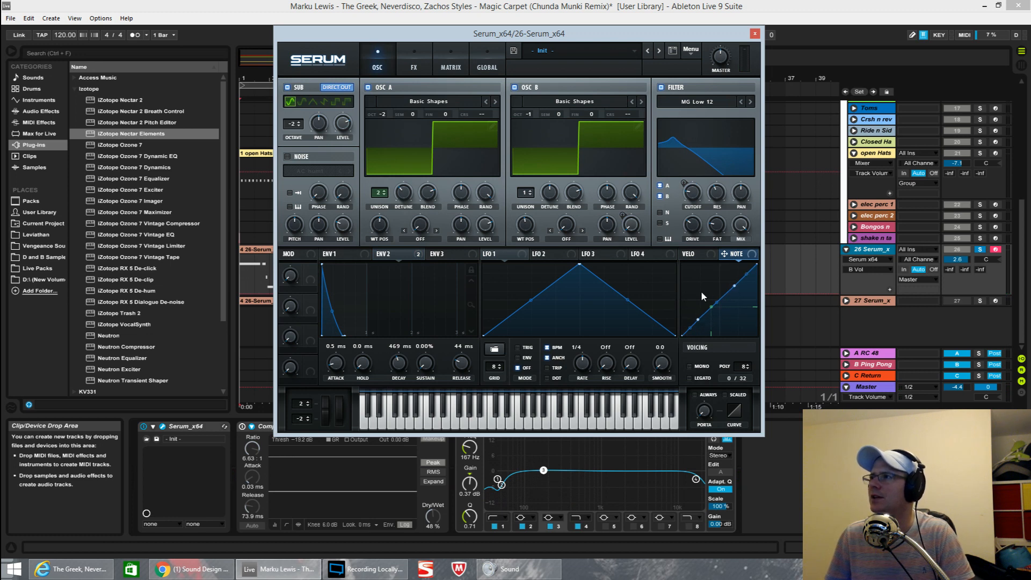
{"action": "left_click_drag", "start_coordinate": [699, 324], "coordinate": [701, 345]}
{"action": "left_click_drag", "start_coordinate": [734, 286], "coordinate": [735, 260]}
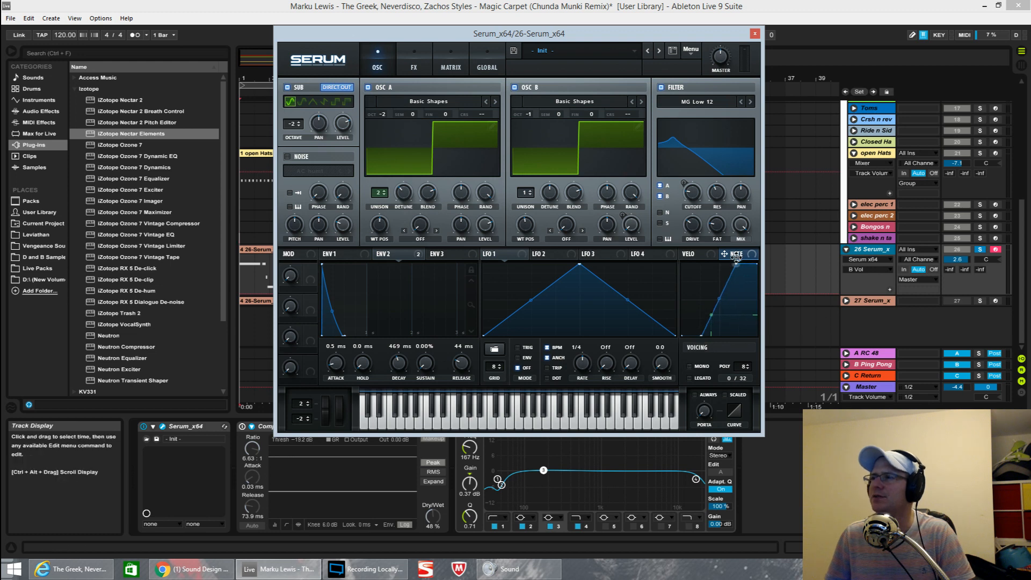
{"action": "key", "text": "space"}
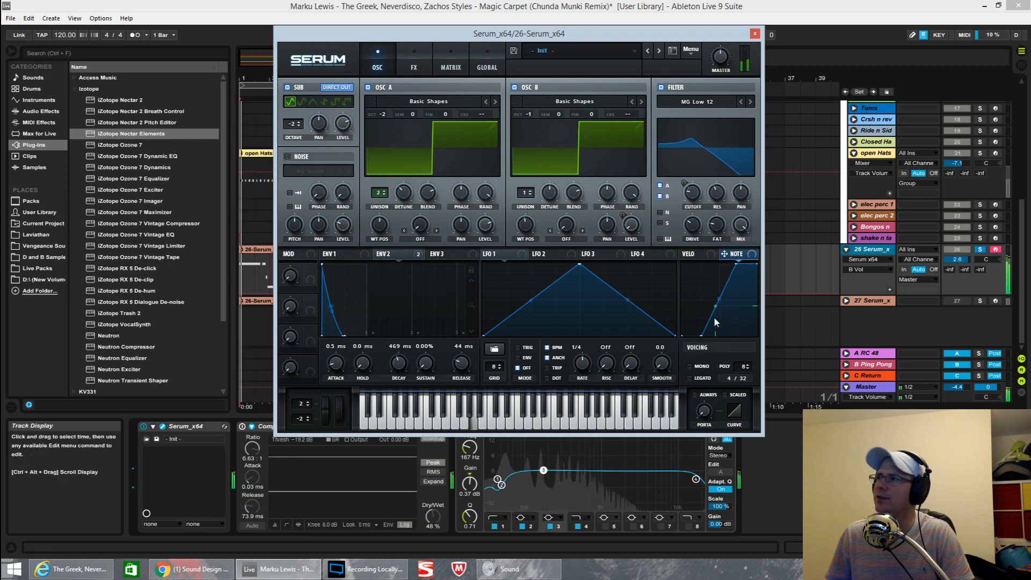
- Assign Note modulation to the filter cutoff and reduce its amount while the loop plays
{"action": "key", "text": "space"}
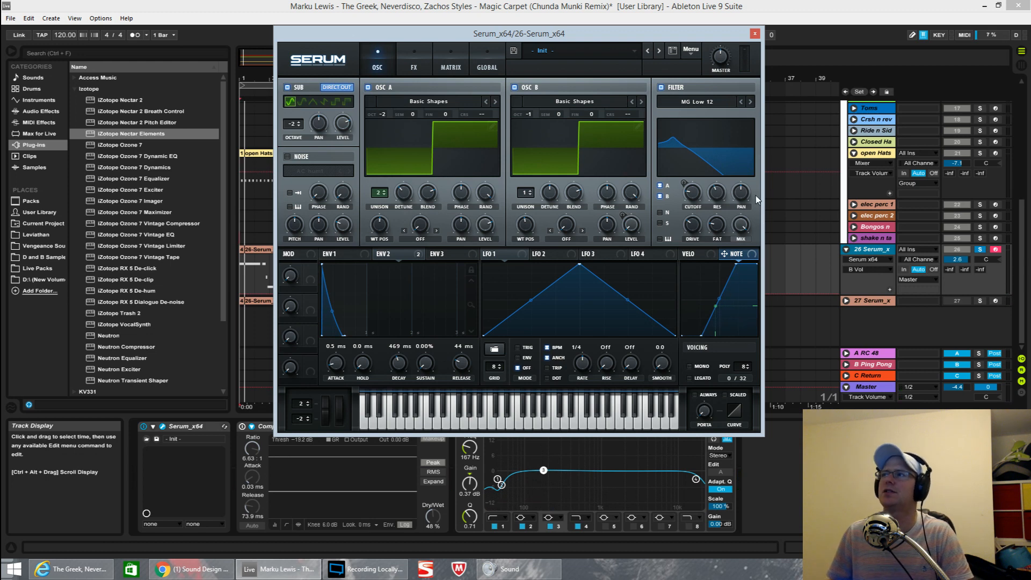
{"action": "key", "text": "space"}
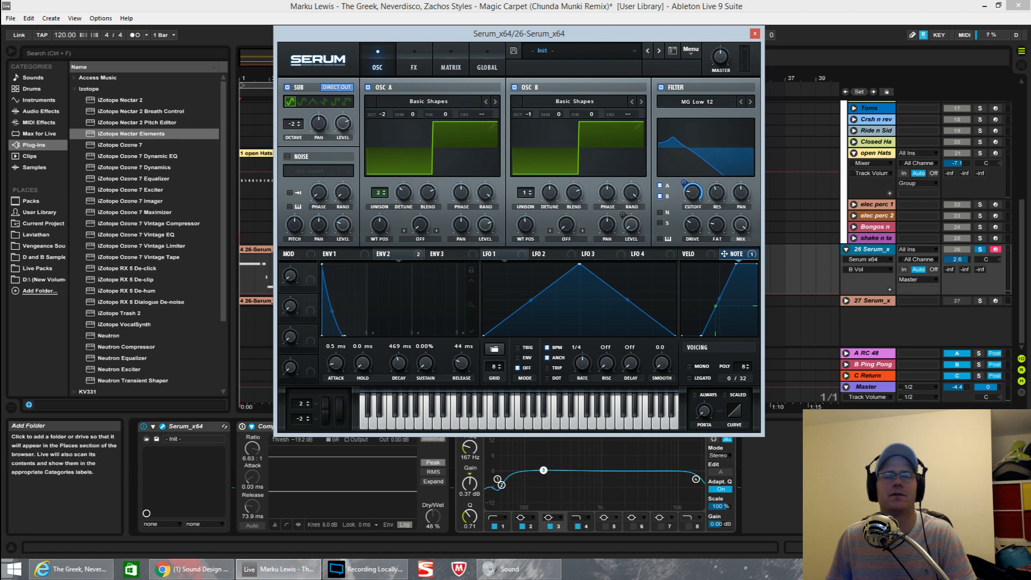
{"action": "left_click_drag", "start_coordinate": [684, 183], "coordinate": [684, 226]}
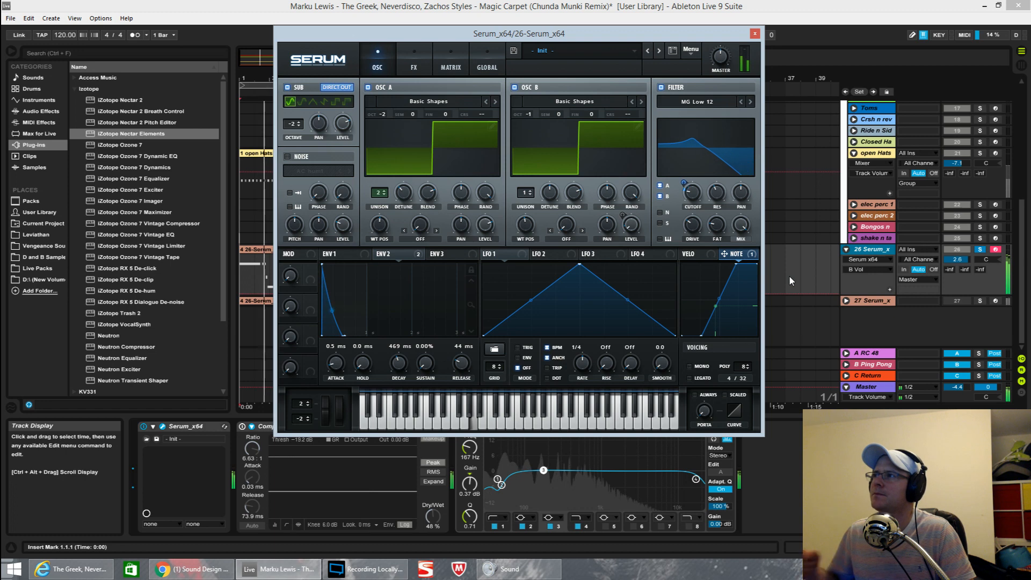
- Shift the Note curve's upper point toward the lower notes for a near-vertical rise and play the loop
{"action": "left_click_drag", "start_coordinate": [735, 263], "coordinate": [712, 257]}
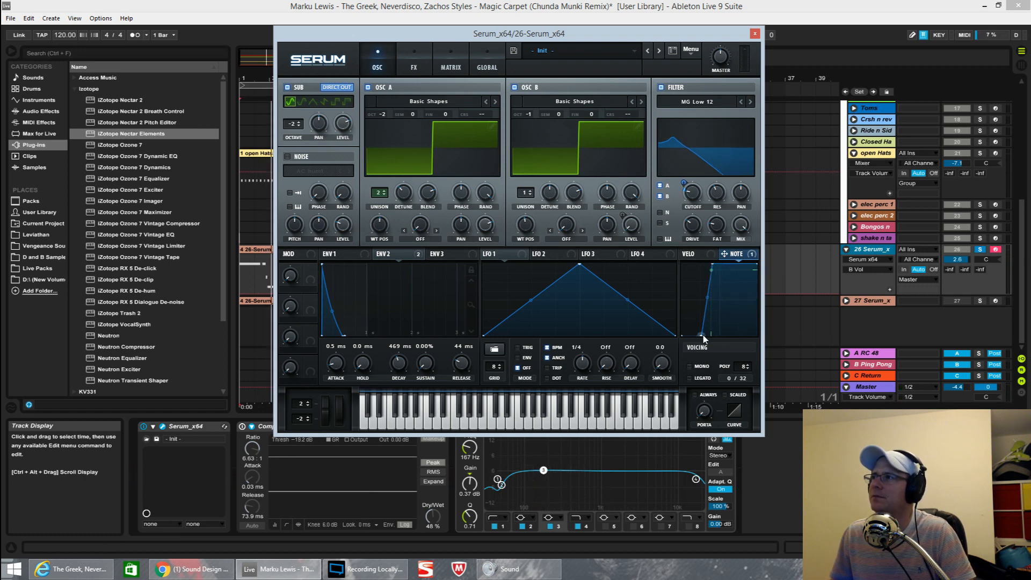
{"action": "left_click_drag", "start_coordinate": [701, 335], "coordinate": [705, 338]}
{"action": "key", "text": "space"}
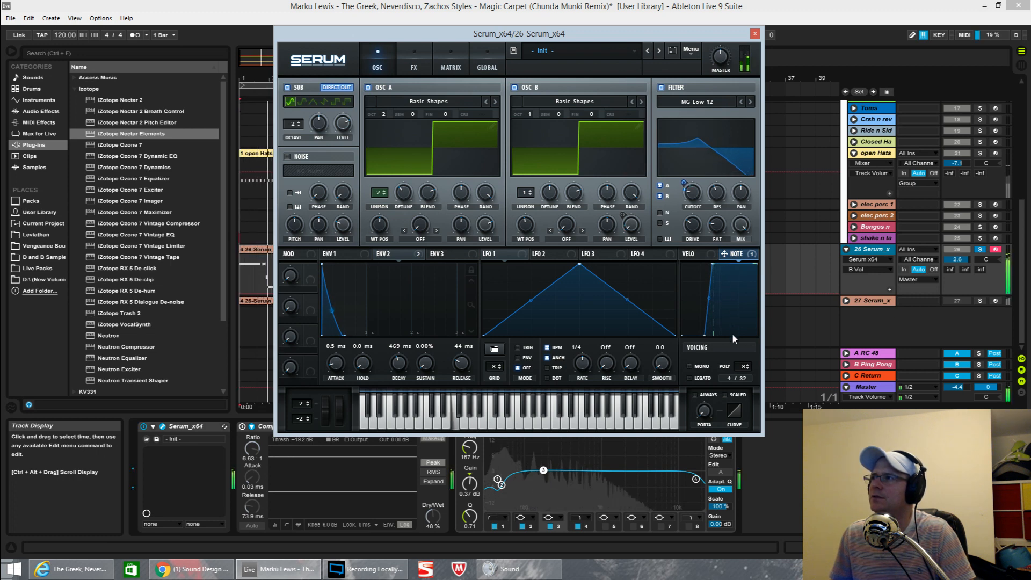
- Spread the Note curve's lower and upper points apart for a slightly gentler rise, auditioning it with the loop
{"action": "left_click_drag", "start_coordinate": [713, 264], "coordinate": [715, 266]}
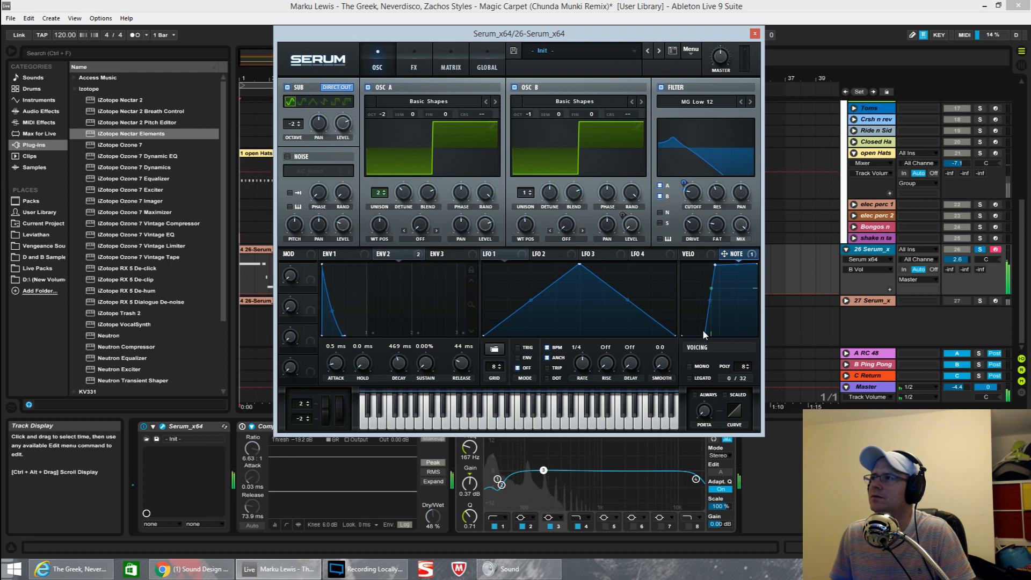
{"action": "left_click_drag", "start_coordinate": [706, 334], "coordinate": [710, 337]}
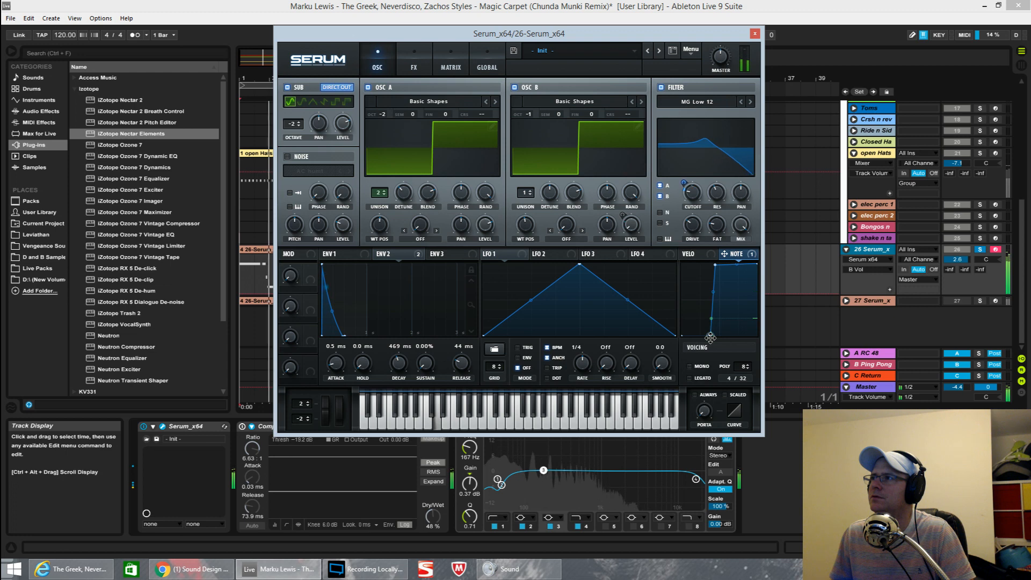
{"action": "left_click_drag", "start_coordinate": [710, 337], "coordinate": [703, 337]}
{"action": "left_click_drag", "start_coordinate": [714, 267], "coordinate": [720, 265]}
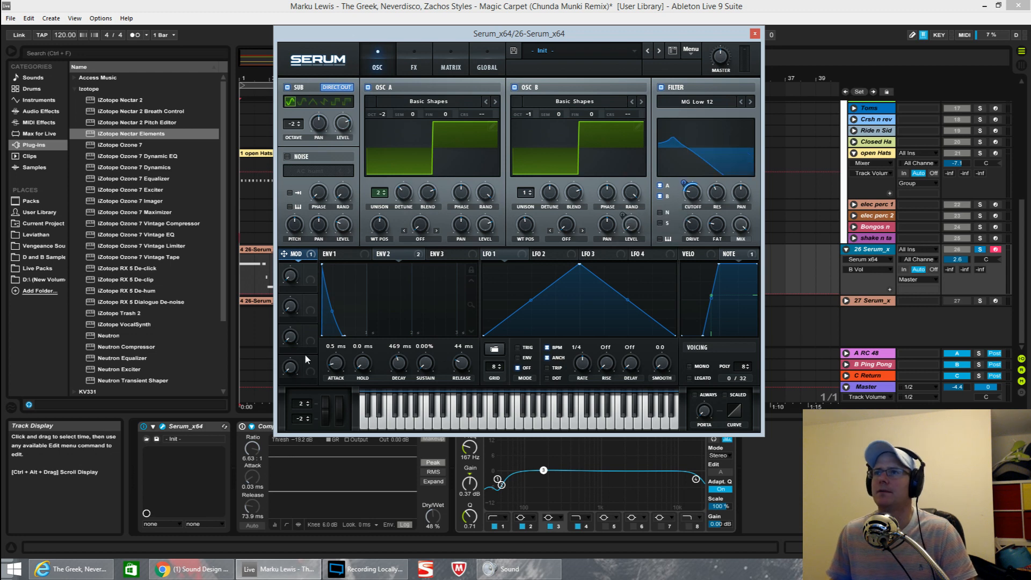
{"action": "key", "text": "space"}
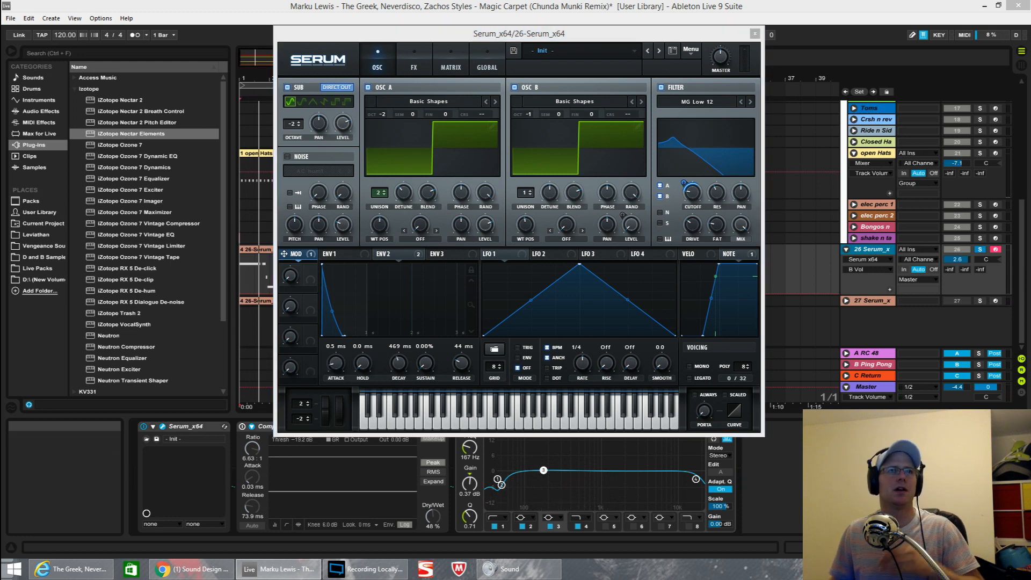
- Enable the EQ and Filter modules in Serum's effects rack
{"action": "left_click", "coordinate": [411, 67]}
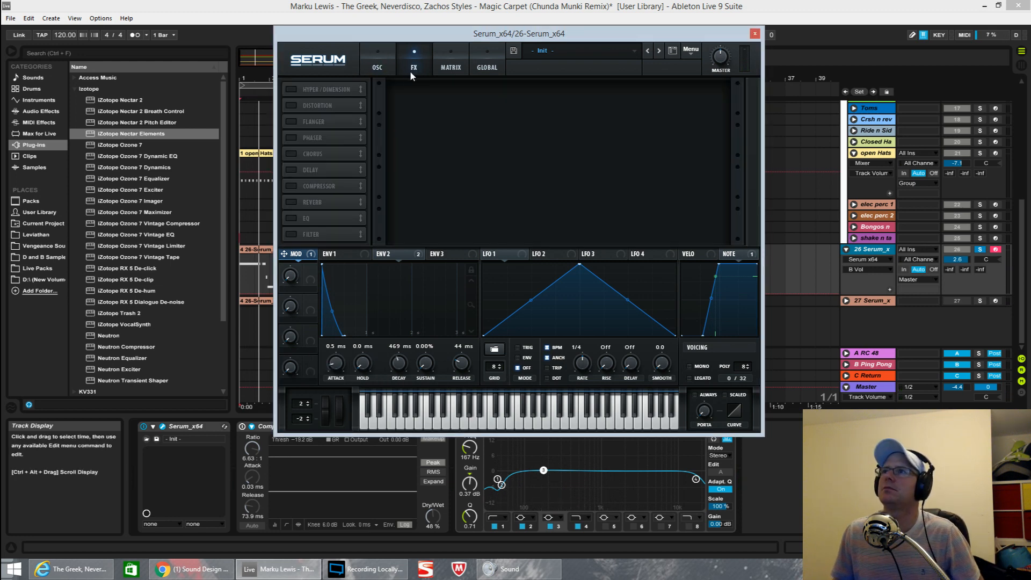
{"action": "left_click", "coordinate": [292, 219]}
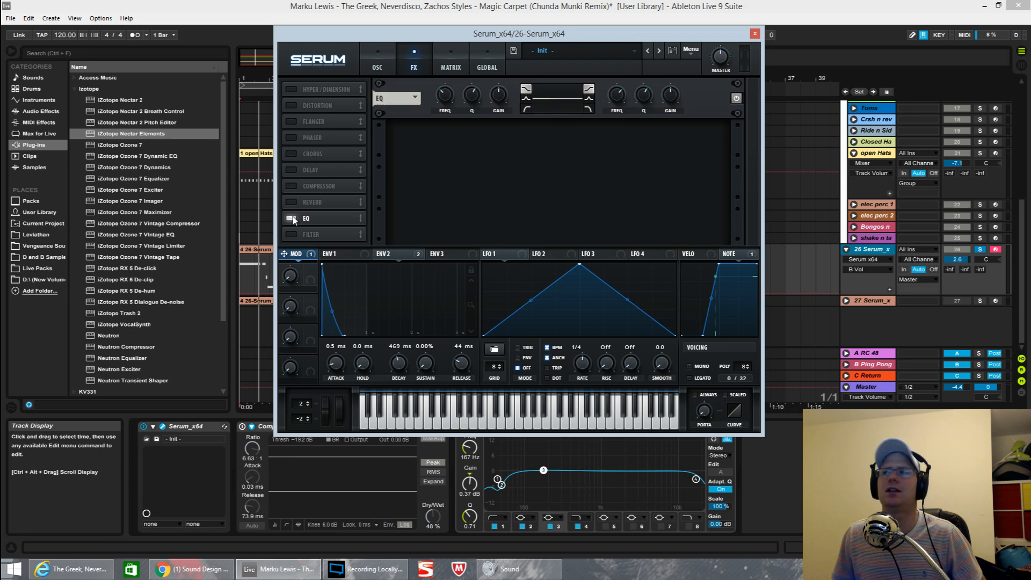
{"action": "left_click", "coordinate": [291, 235]}
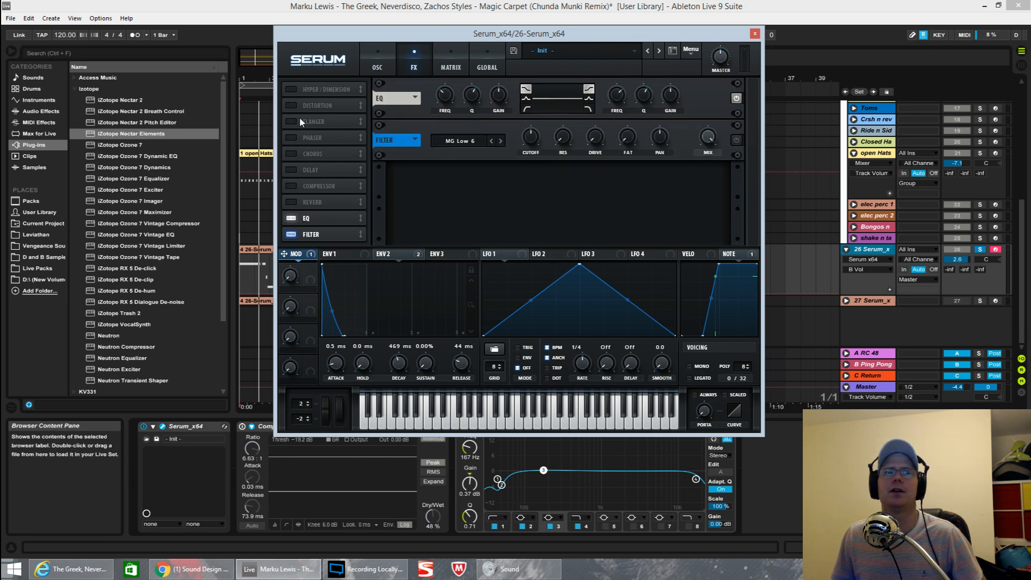
- Set the EQ's low band to a peak shape, lower its frequency slightly and modulate that frequency with Env 2
{"action": "left_click", "coordinate": [526, 99]}
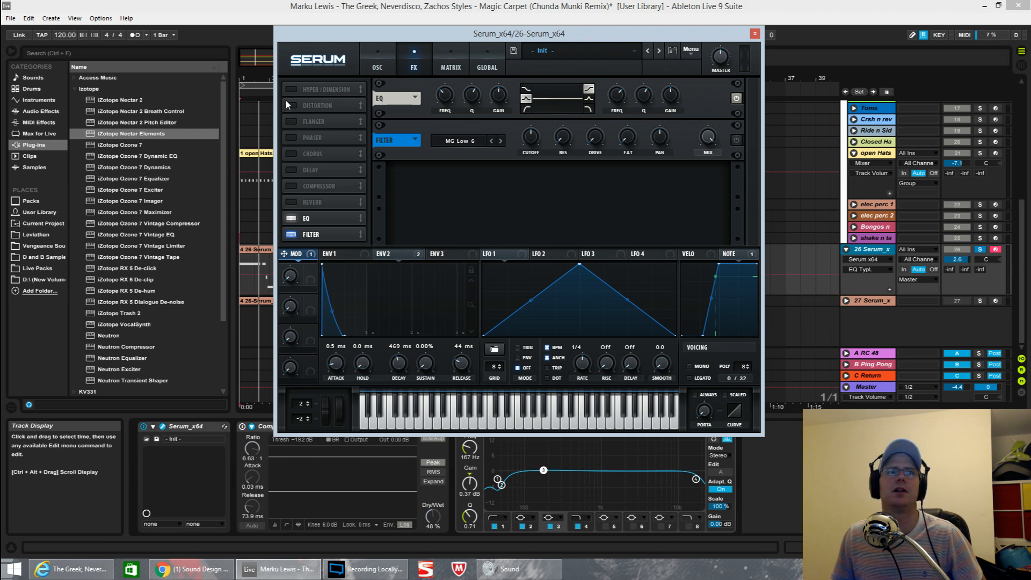
{"action": "left_click_drag", "start_coordinate": [446, 94], "coordinate": [447, 101]}
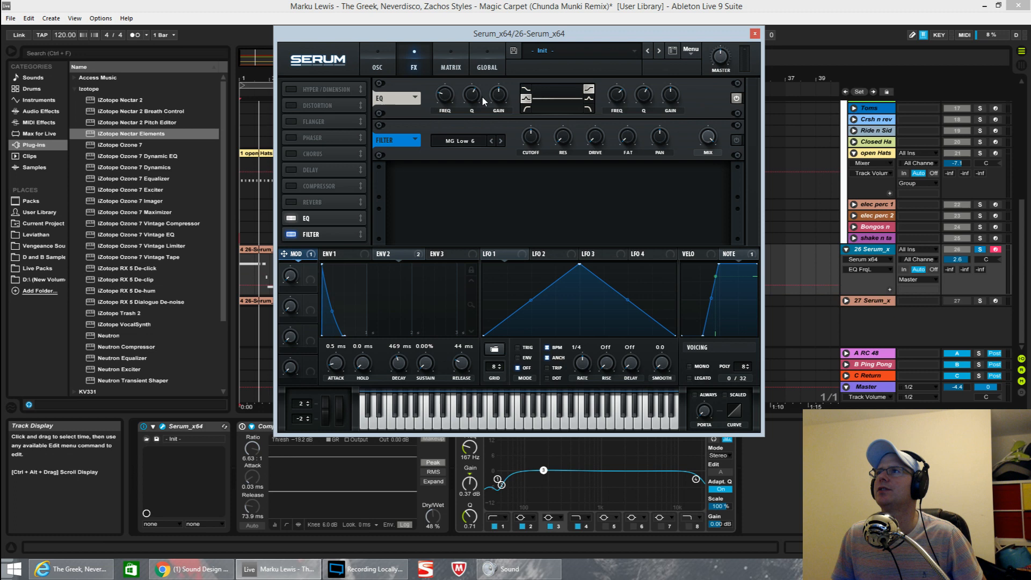
{"action": "left_click", "coordinate": [499, 98]}
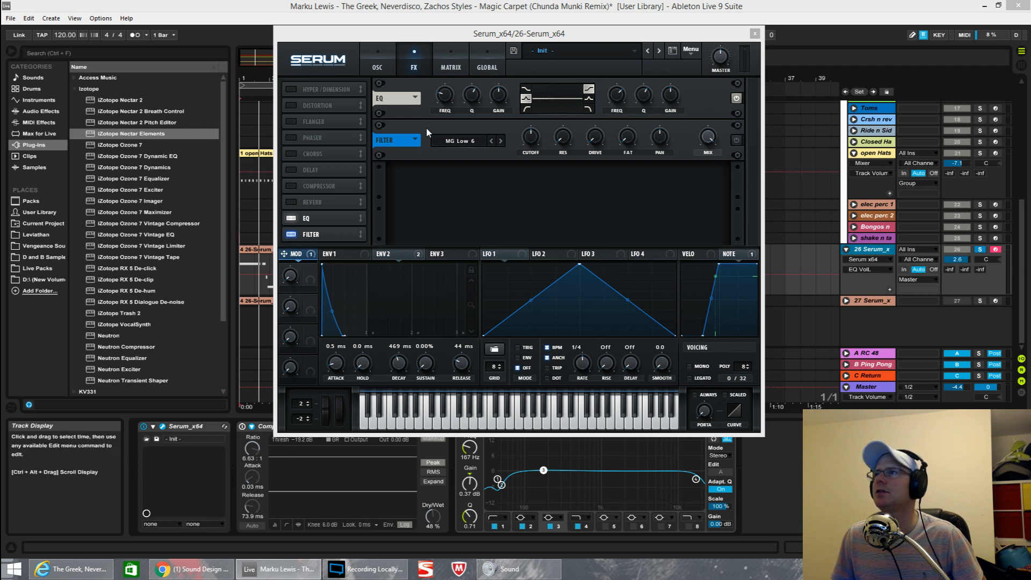
{"action": "left_click_drag", "start_coordinate": [378, 253], "coordinate": [437, 87]}
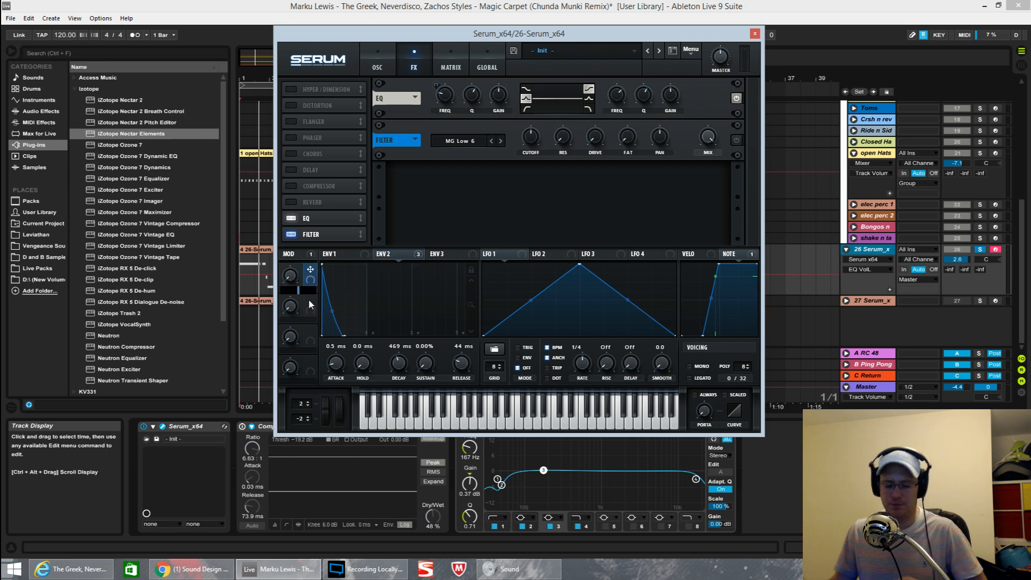
- Name the first macro Spike and assign it to the gain of the EQ's low band
{"action": "type", "text": "Spike"}
{"action": "key", "text": "Return"}
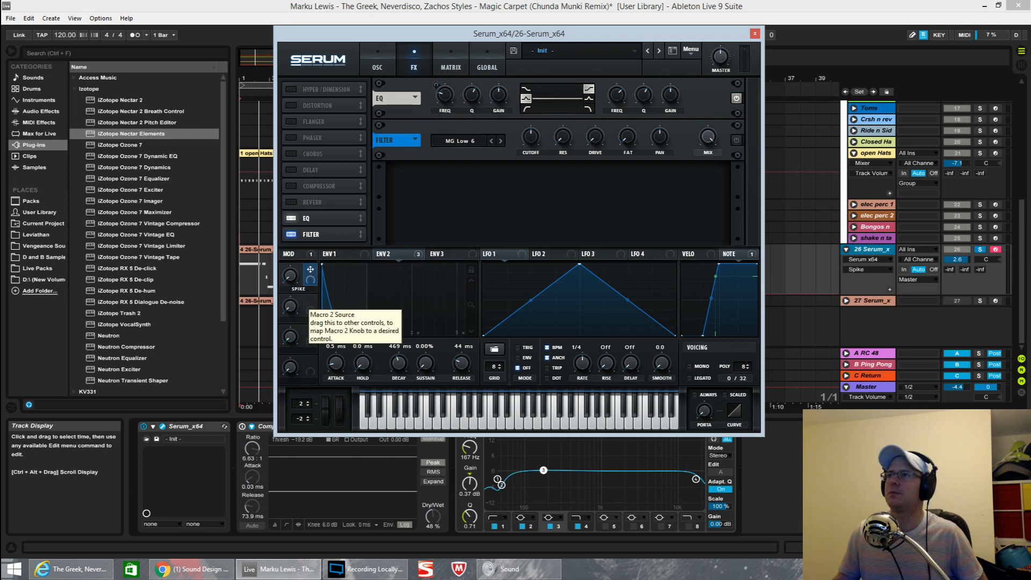
{"action": "left_click_drag", "start_coordinate": [310, 273], "coordinate": [499, 94]}
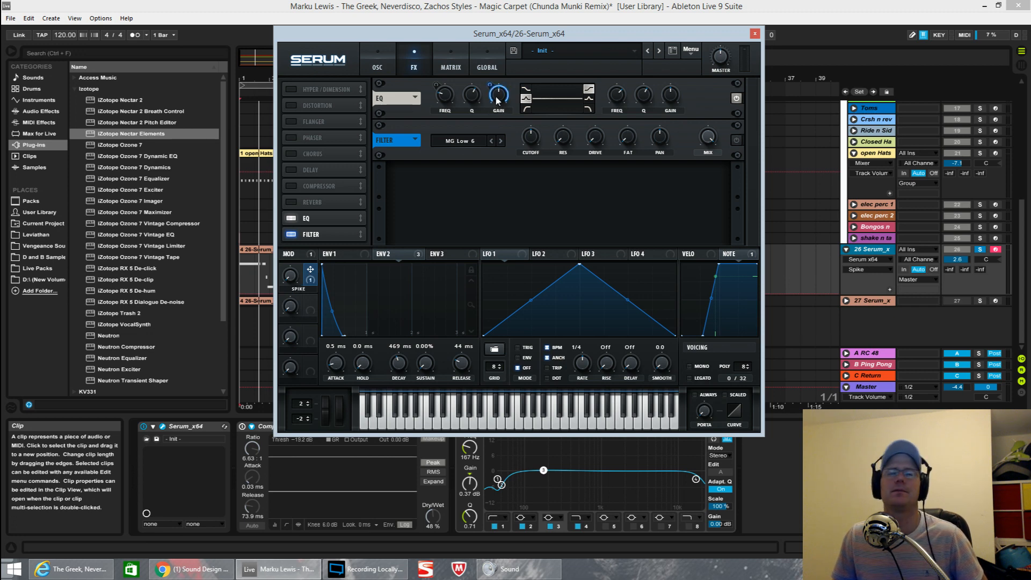
- Check the modulation matrix and reduce the Spike macro's modulation amount on the EQ's low-band gain
{"action": "left_click", "coordinate": [451, 66]}
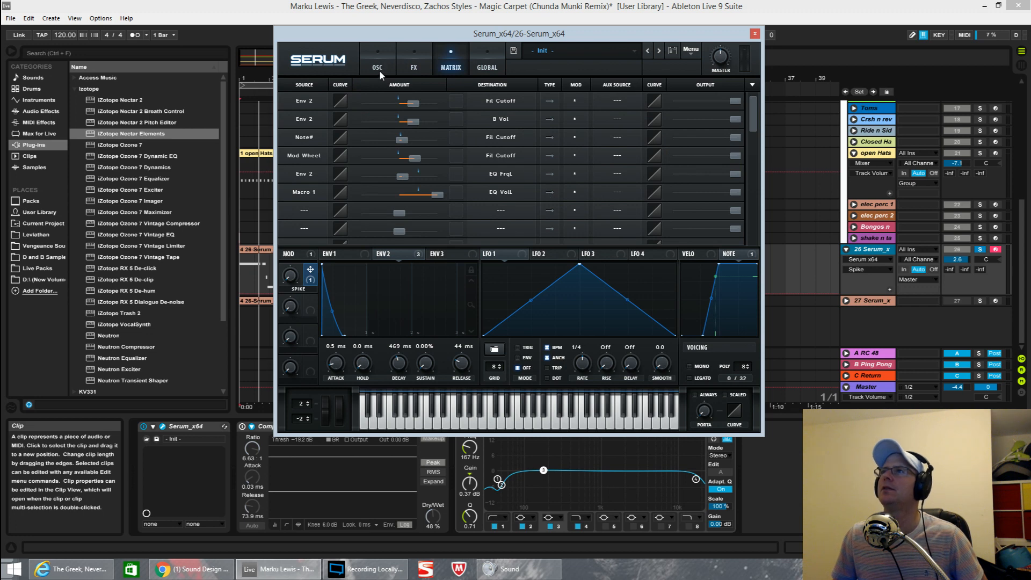
{"action": "left_click", "coordinate": [414, 63]}
{"action": "mouse_move", "coordinate": [491, 84]}
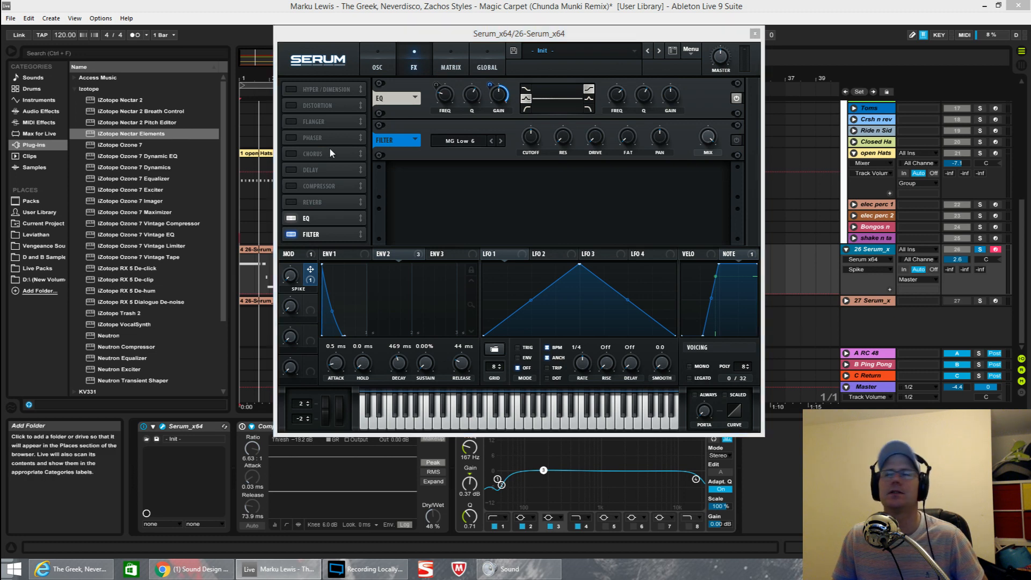
{"action": "left_click_drag", "start_coordinate": [490, 91], "coordinate": [490, 106]}
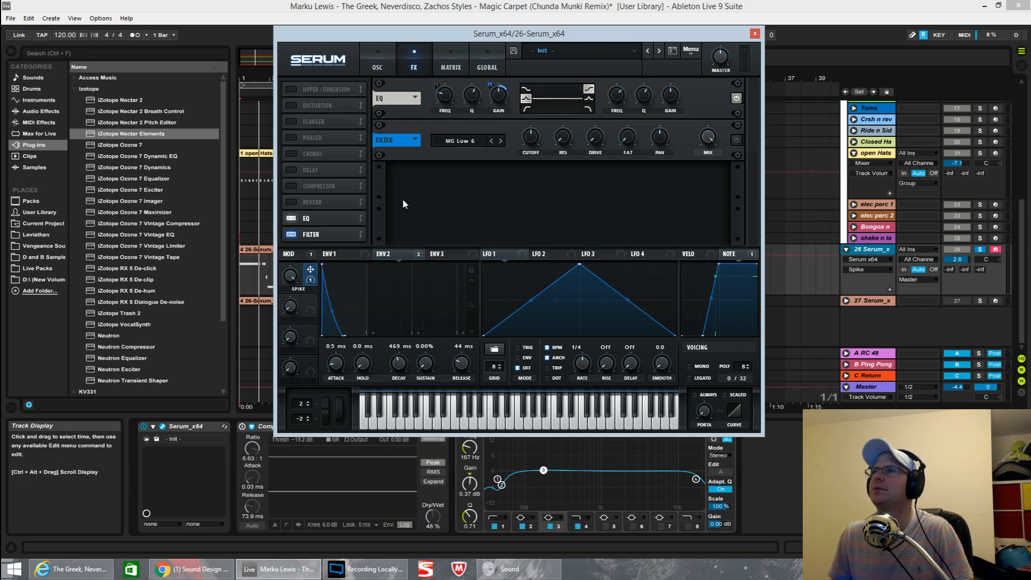
- Play the loop and turn up the Spike macro to audition the EQ's low-band boost
{"action": "key", "text": "space"}
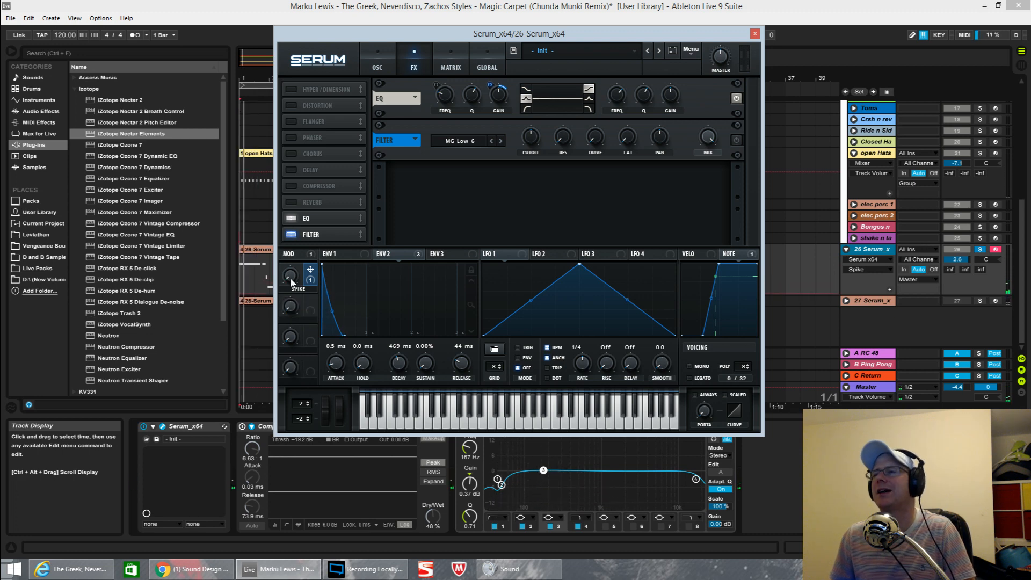
{"action": "mouse_move", "coordinate": [292, 282]}
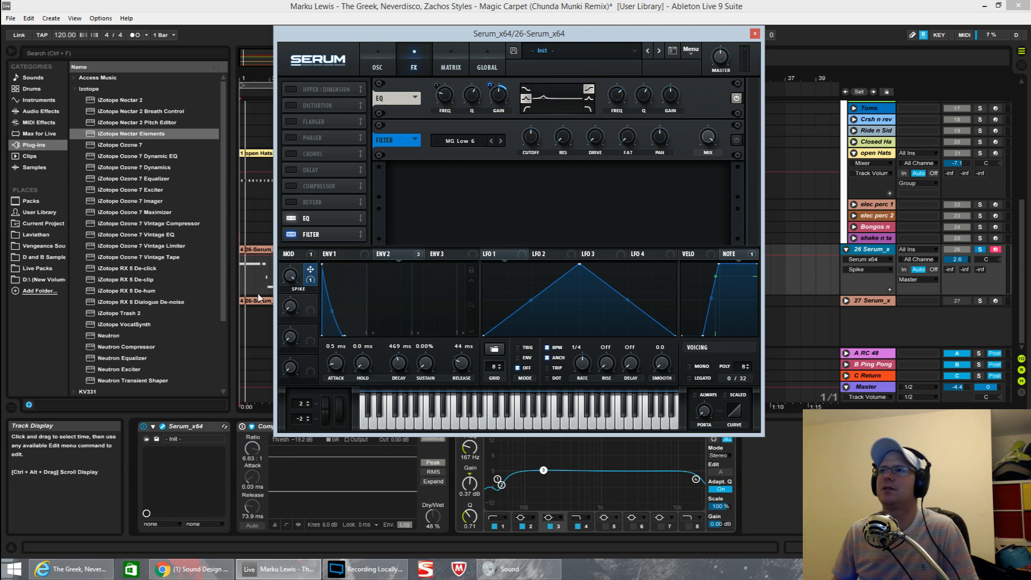
{"action": "left_click_drag", "start_coordinate": [284, 308], "coordinate": [288, 371]}
{"action": "left_click_drag", "start_coordinate": [348, 320], "coordinate": [331, 474]}
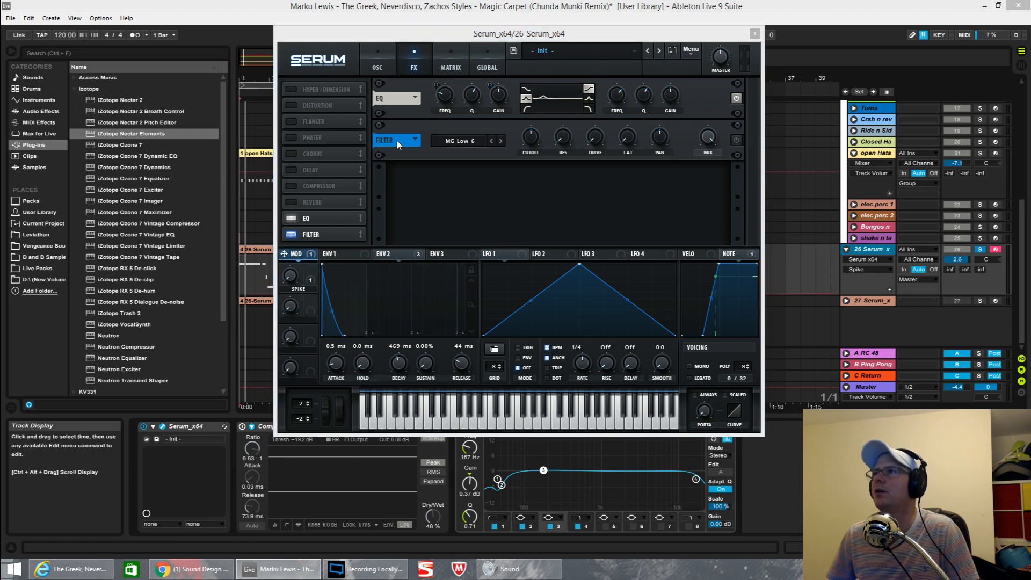
- Change the effects filter's type to High 12 and lower its cutoff to 8 Hz
{"action": "left_click", "coordinate": [438, 142]}
{"action": "mouse_move", "coordinate": [467, 176]}
{"action": "mouse_move", "coordinate": [475, 154]}
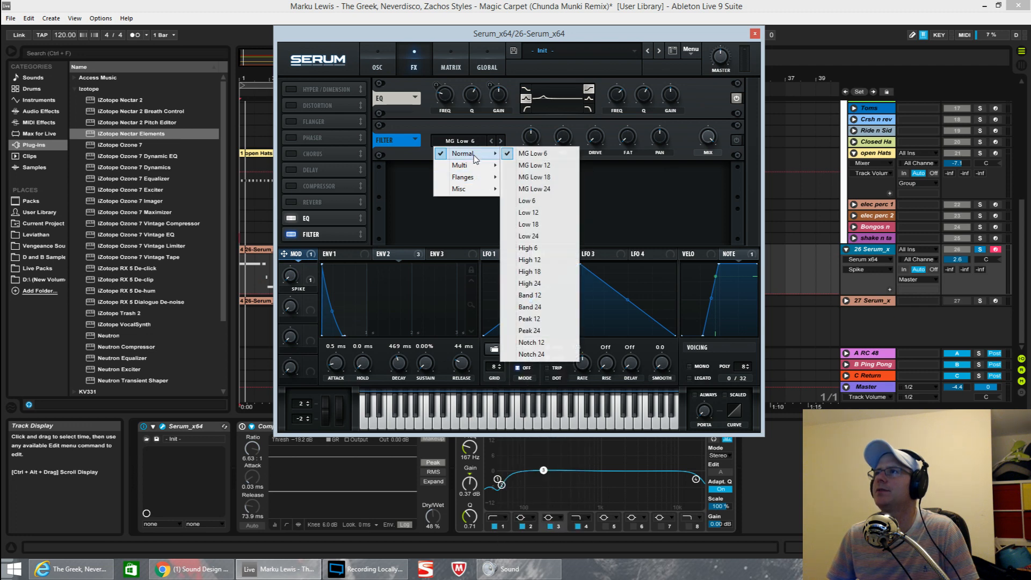
{"action": "left_click", "coordinate": [541, 261]}
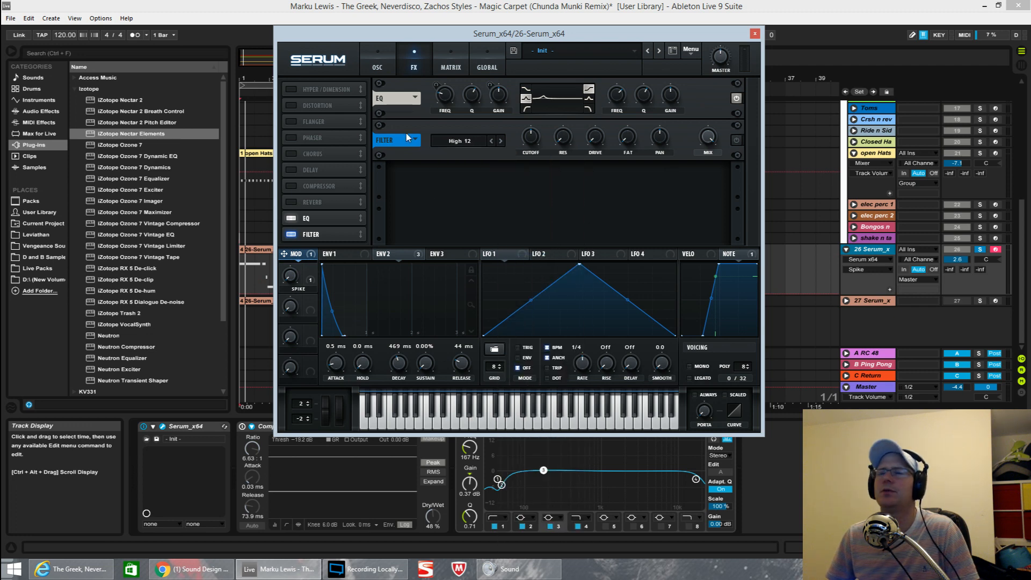
{"action": "left_click_drag", "start_coordinate": [531, 138], "coordinate": [525, 293]}
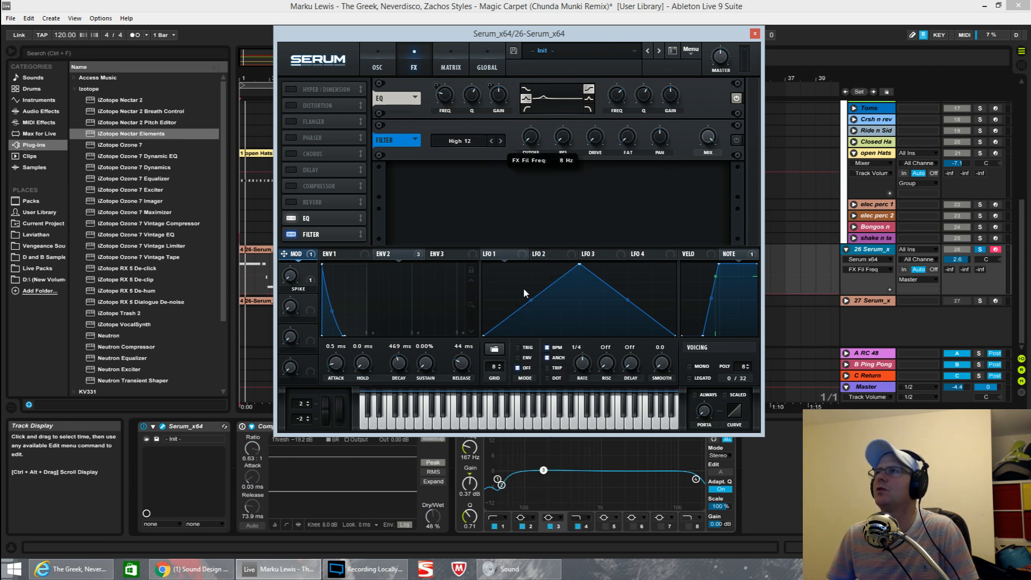
- Modulate the effects filter's cutoff with the mod wheel by 37, and its mix from a base of 0%
{"action": "left_click_drag", "start_coordinate": [438, 223], "coordinate": [530, 138]}
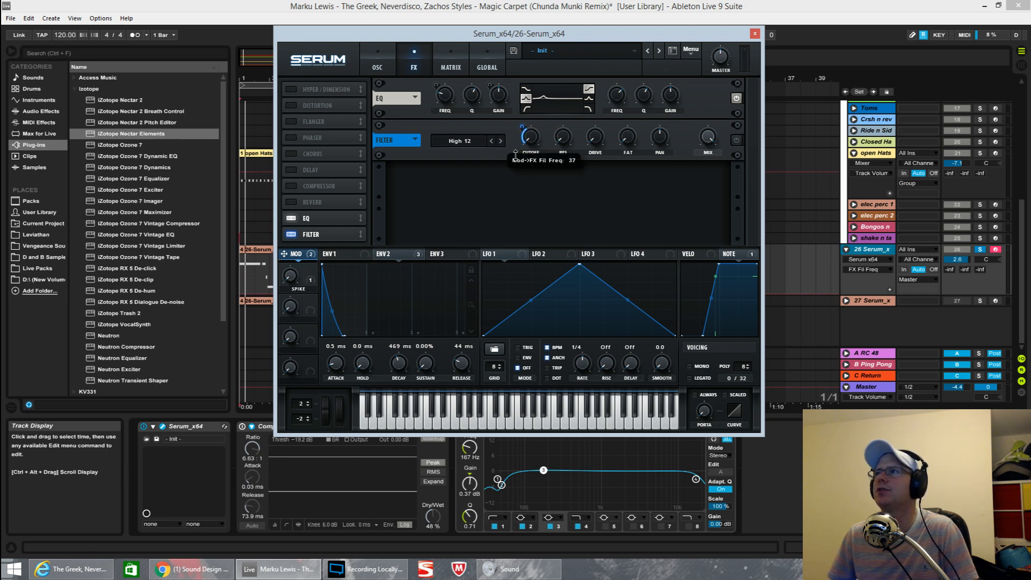
{"action": "left_click", "coordinate": [710, 137]}
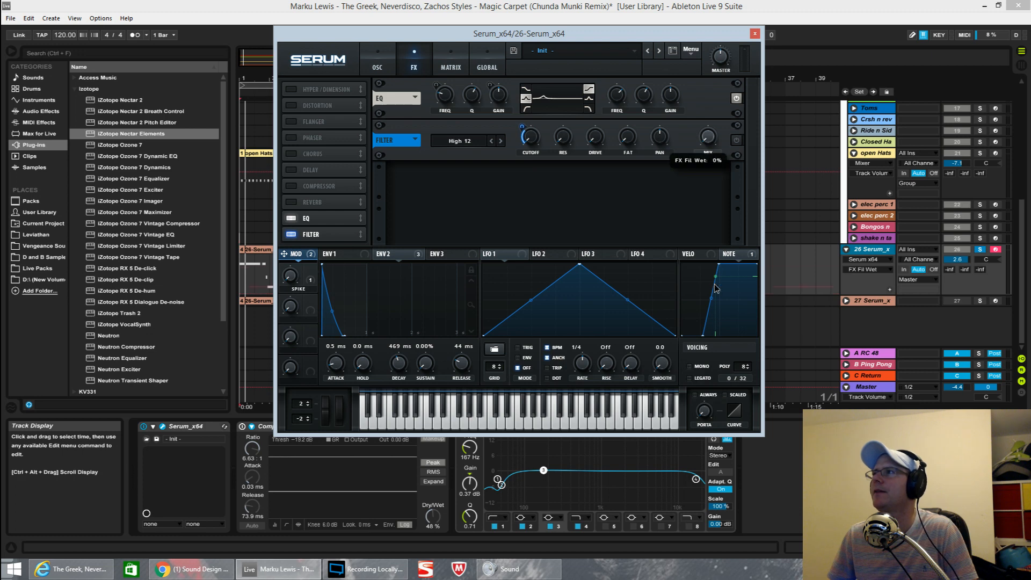
{"action": "left_click_drag", "start_coordinate": [620, 185], "coordinate": [708, 137]}
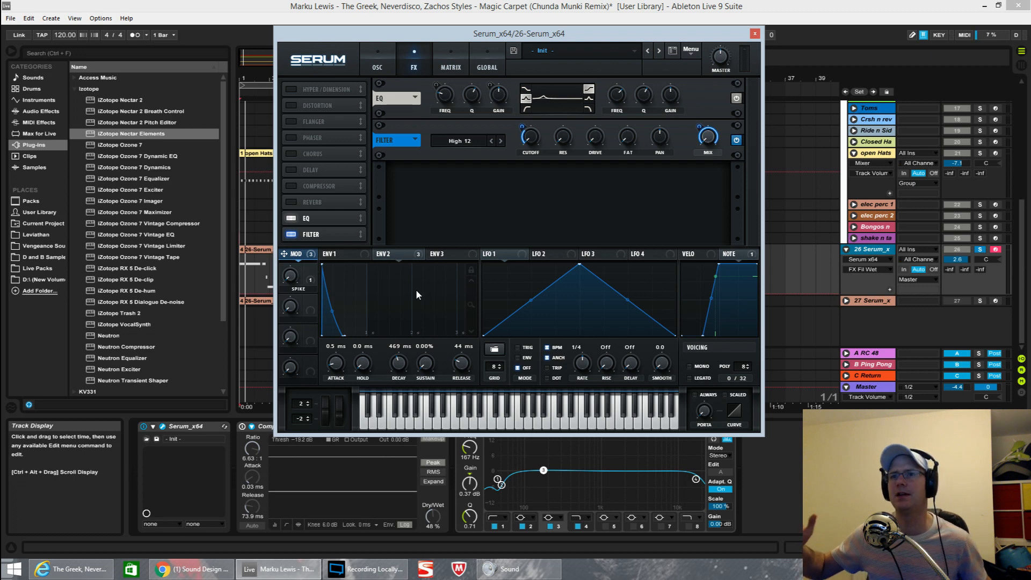
- Audition the loop while comparing the oscillator and effects settings
{"action": "left_click", "coordinate": [376, 69]}
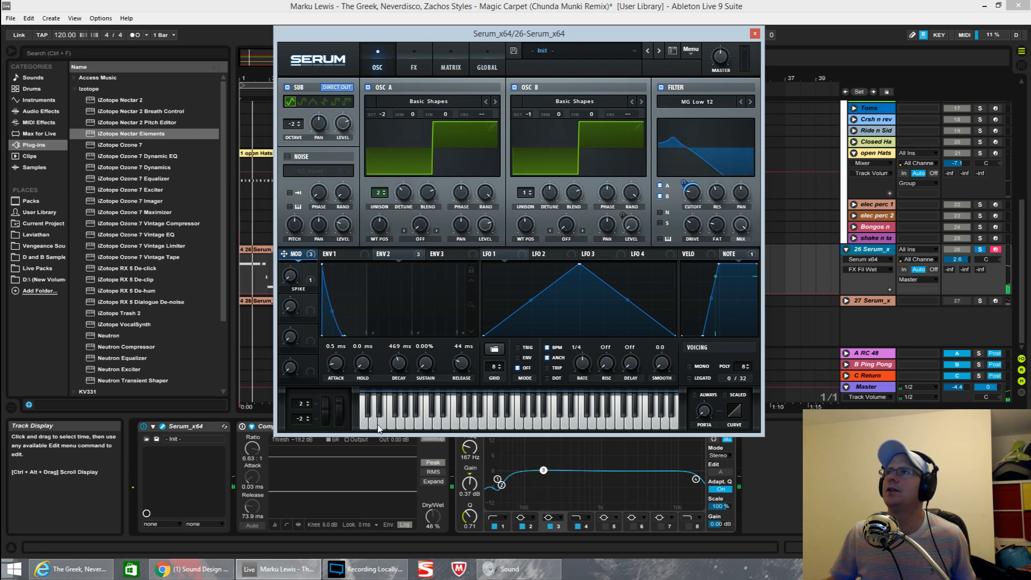
{"action": "left_click", "coordinate": [414, 73]}
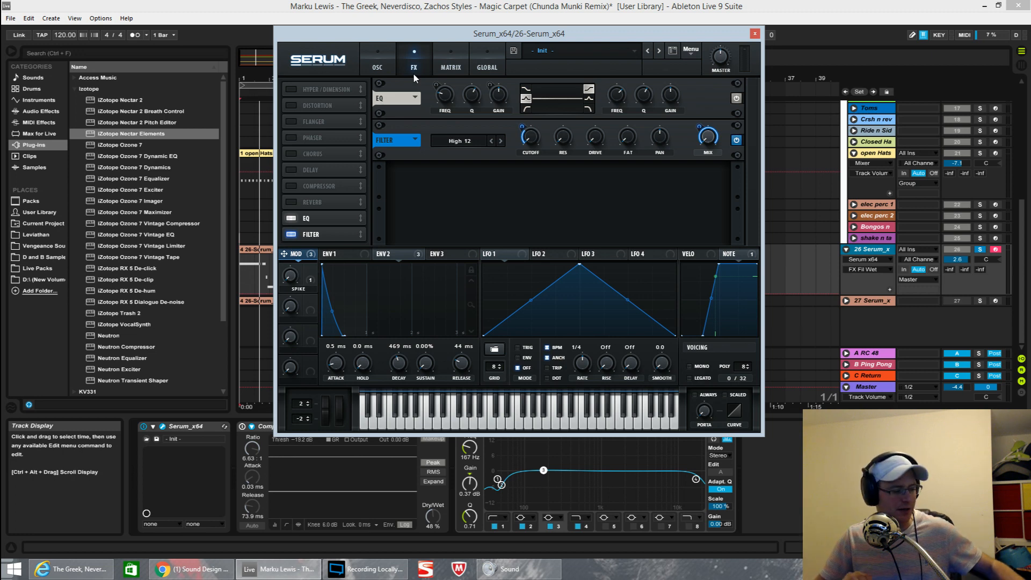
{"action": "key", "text": "space"}
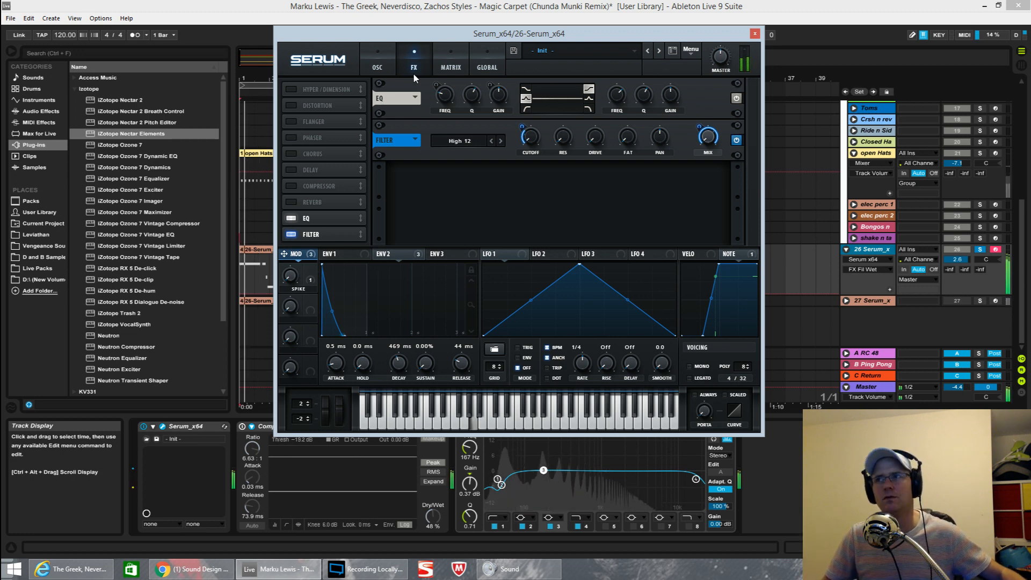
{"action": "key", "text": "space"}
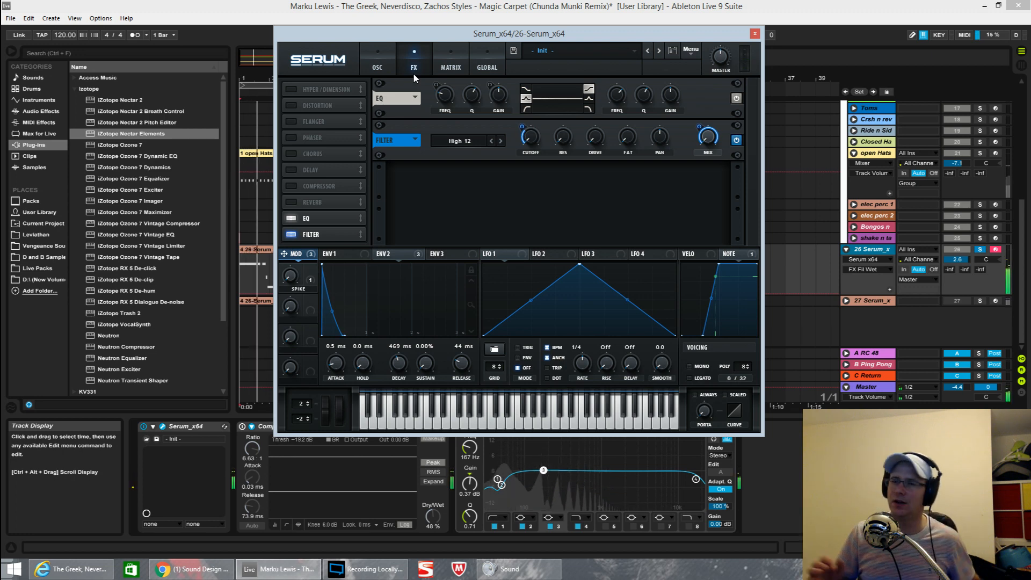
{"action": "left_click", "coordinate": [377, 67]}
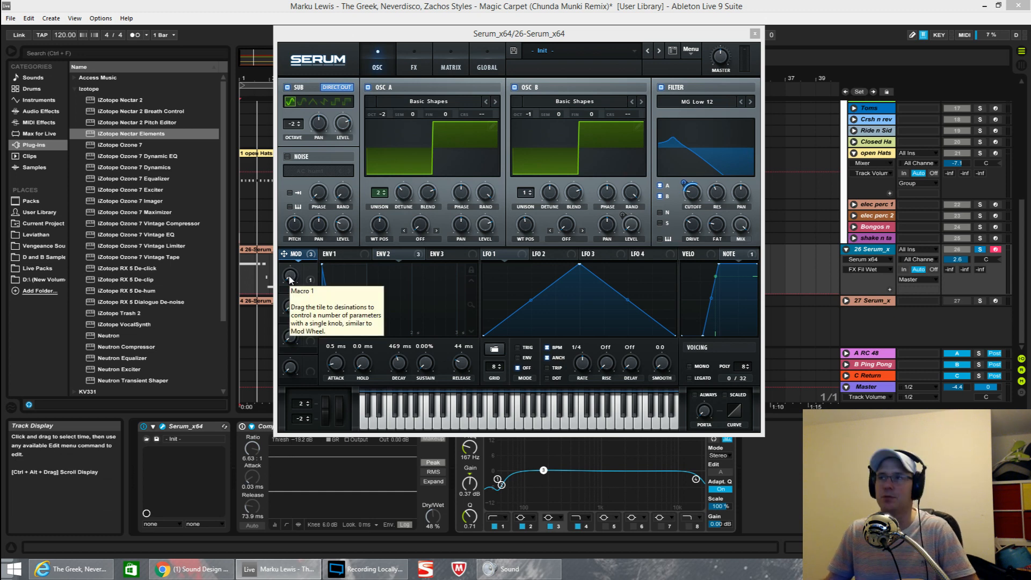
- Turn up the Spike macro and unsolo the bass track 26 to hear it within the full mix
{"action": "left_click_drag", "start_coordinate": [289, 278], "coordinate": [320, 109]}
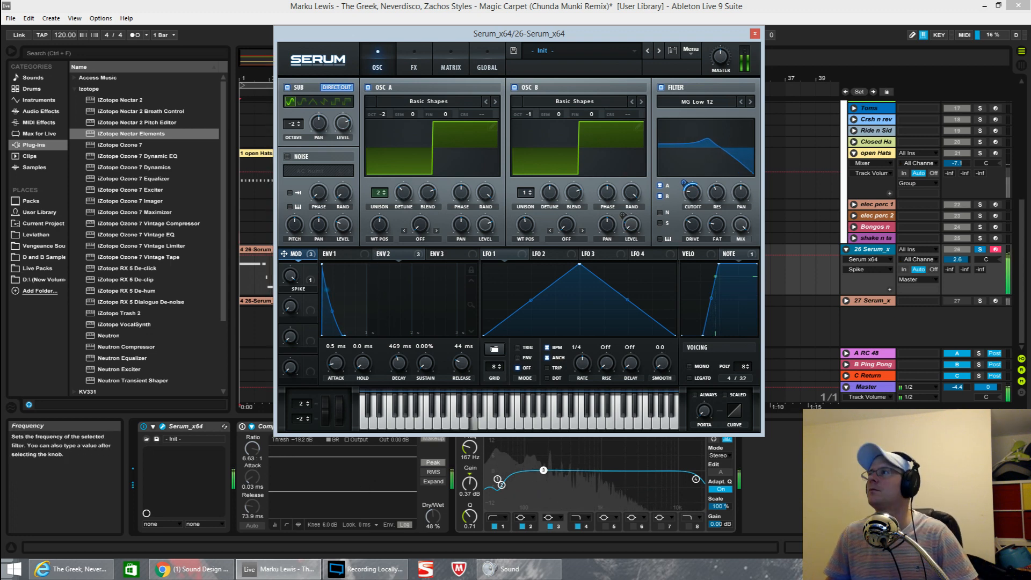
{"action": "left_click", "coordinate": [980, 249]}
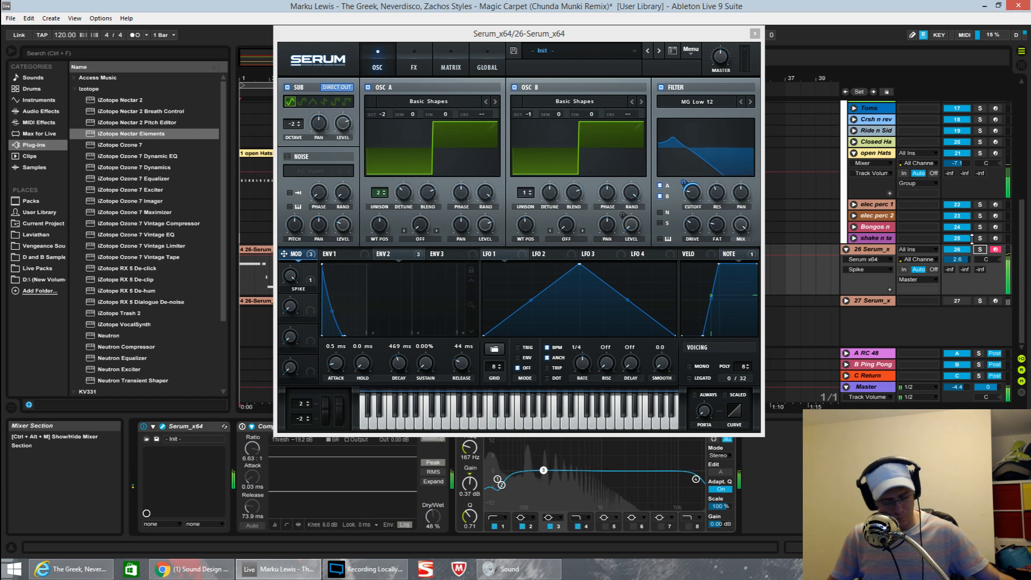
{"action": "key", "text": "space"}
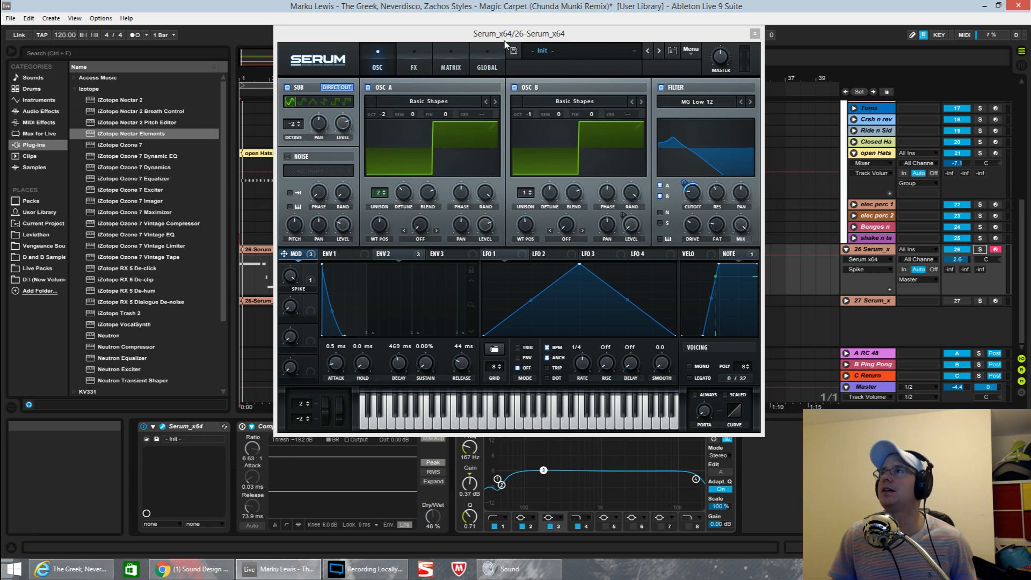
- Move the Serum window aside to uncover the bass clip in the arrangement
{"action": "left_click_drag", "start_coordinate": [512, 38], "coordinate": [465, 50]}
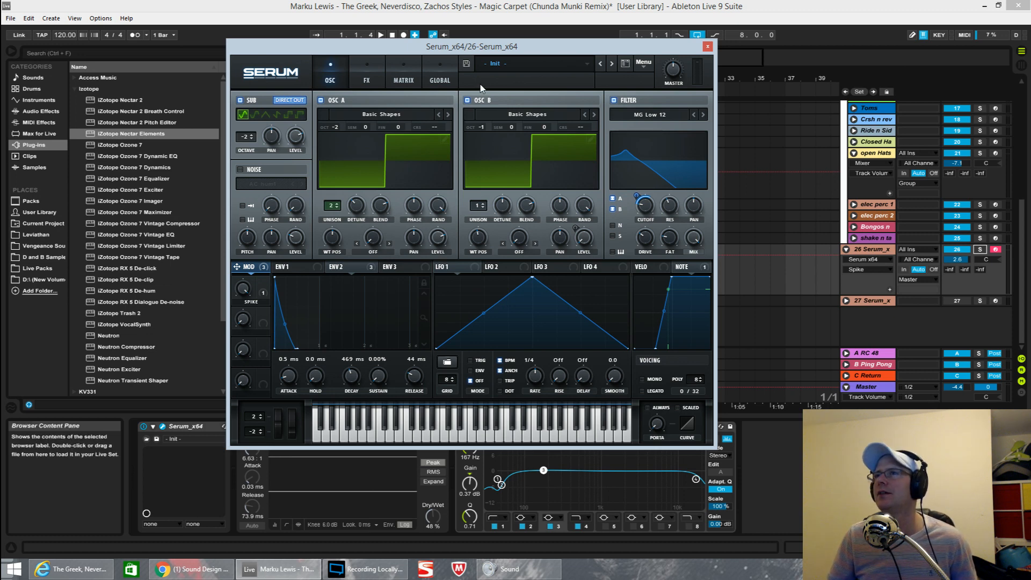
{"action": "left_click_drag", "start_coordinate": [482, 54], "coordinate": [564, 48]}
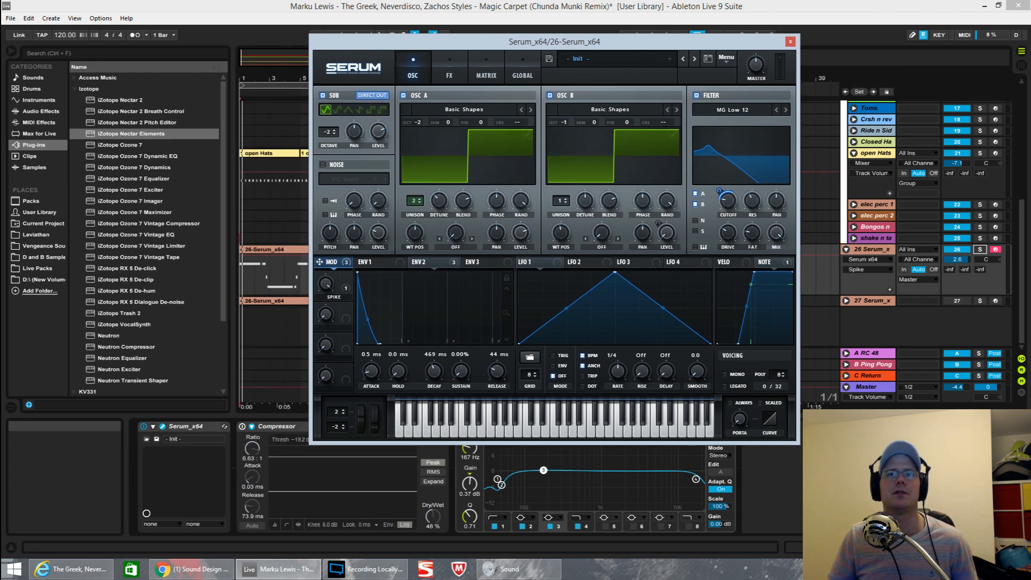
{"action": "left_click", "coordinate": [375, 570]}
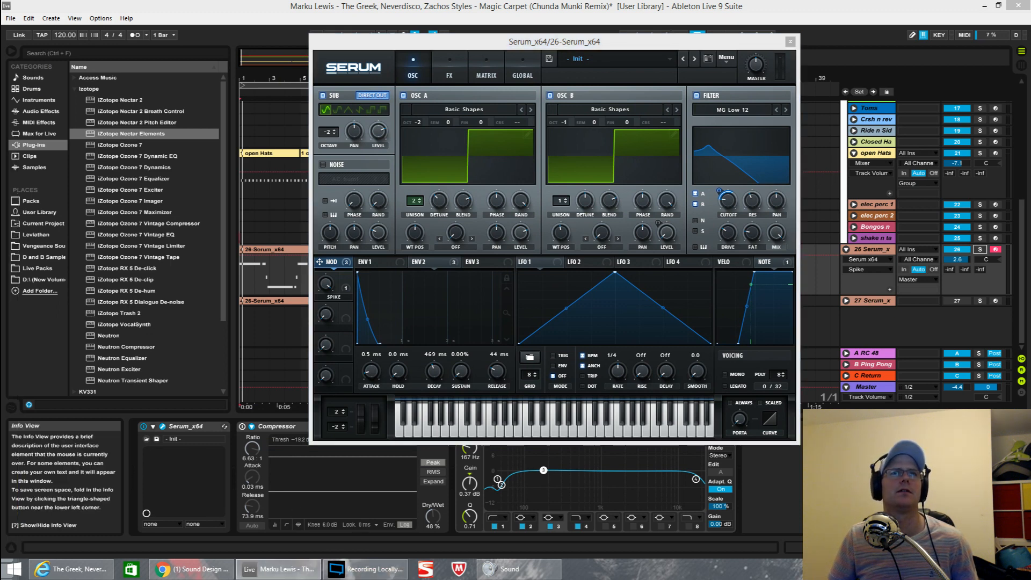
{"action": "key", "text": "alt+Tab"}
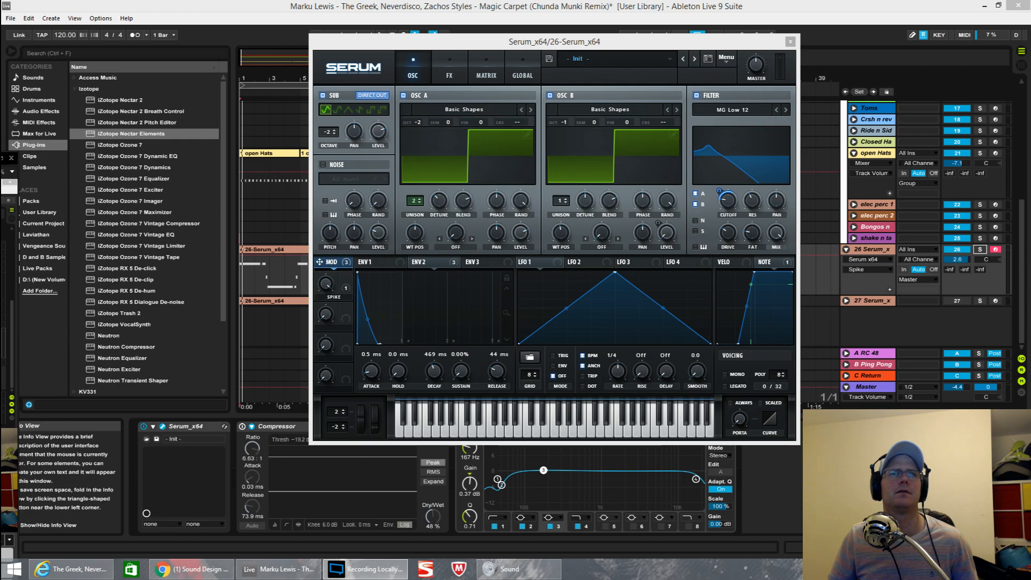